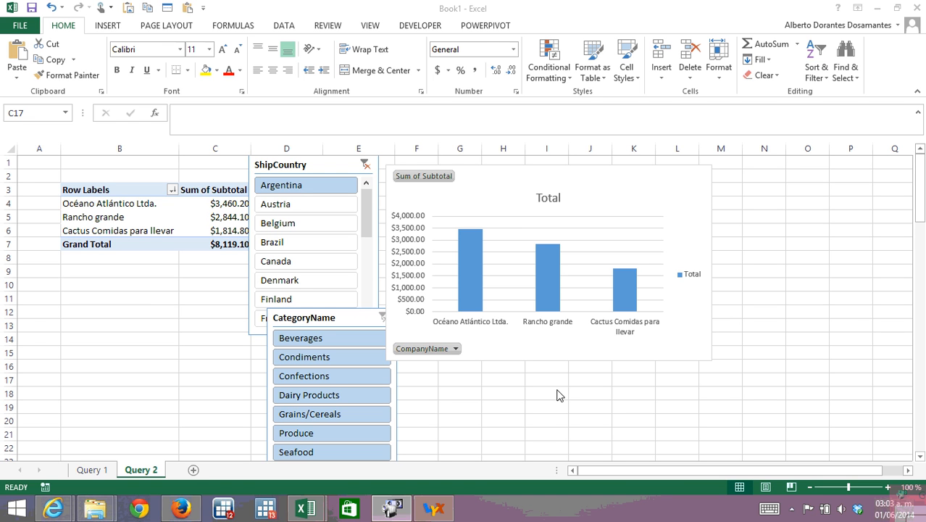
Open the workbook's PowerPivot data model for management.
left_click(480, 29)
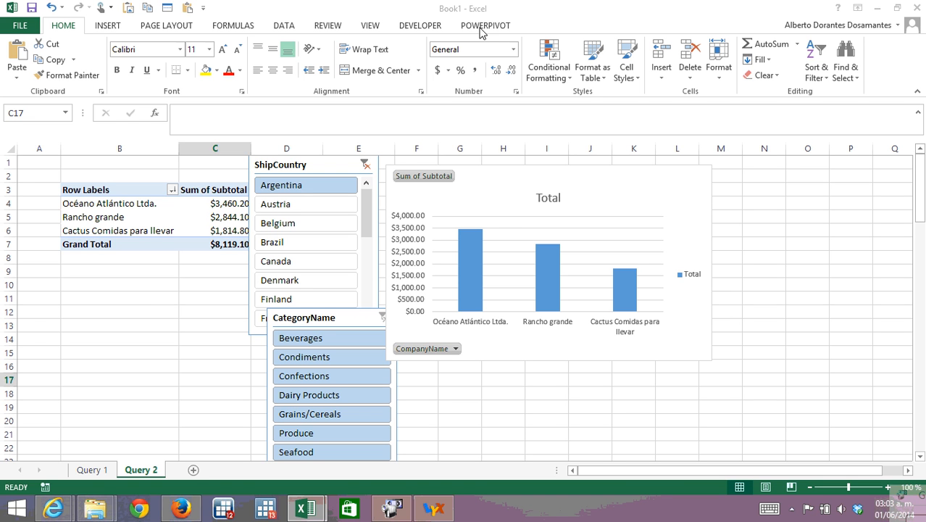
left_click(482, 29)
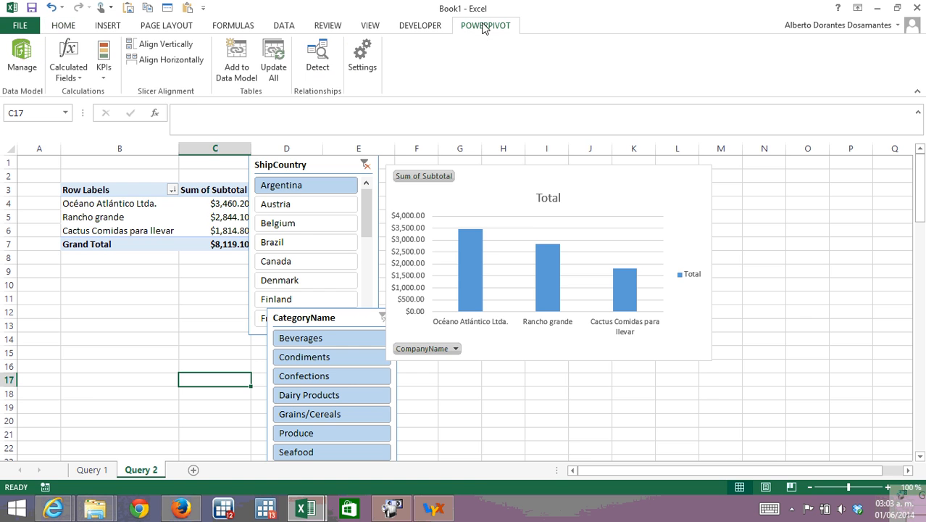
left_click(21, 60)
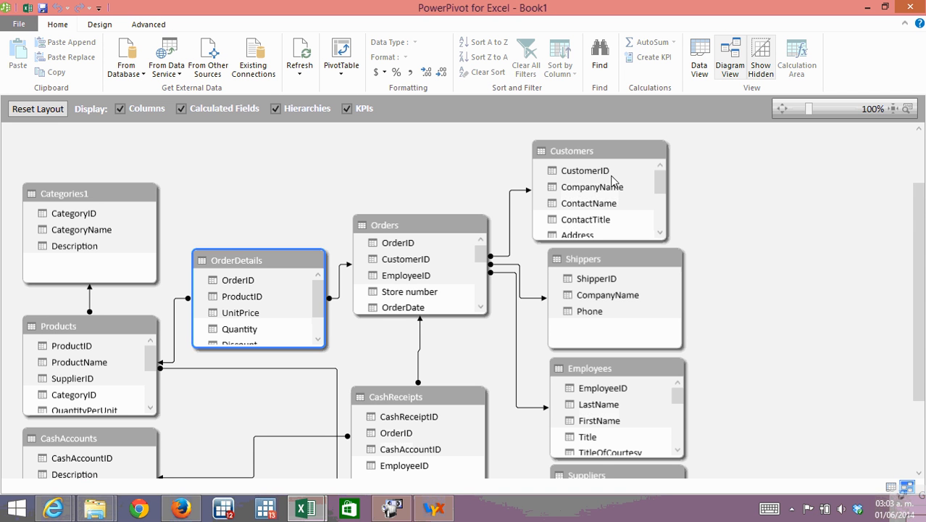
Highlight the relationship between Orders and CashReceipts, and nudge the CashReceipts table slightly to the right in the diagram.
left_click_drag(919, 272, 919, 288)
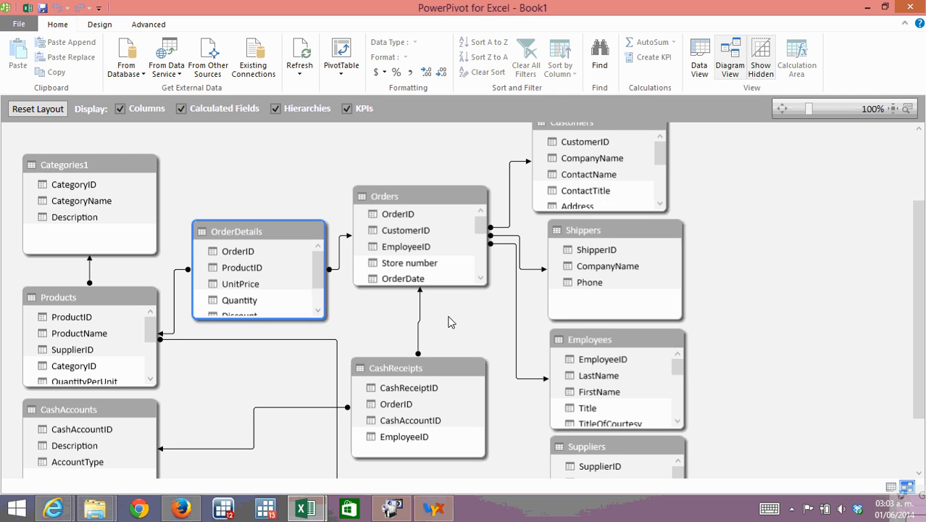
left_click_drag(920, 306, 921, 322)
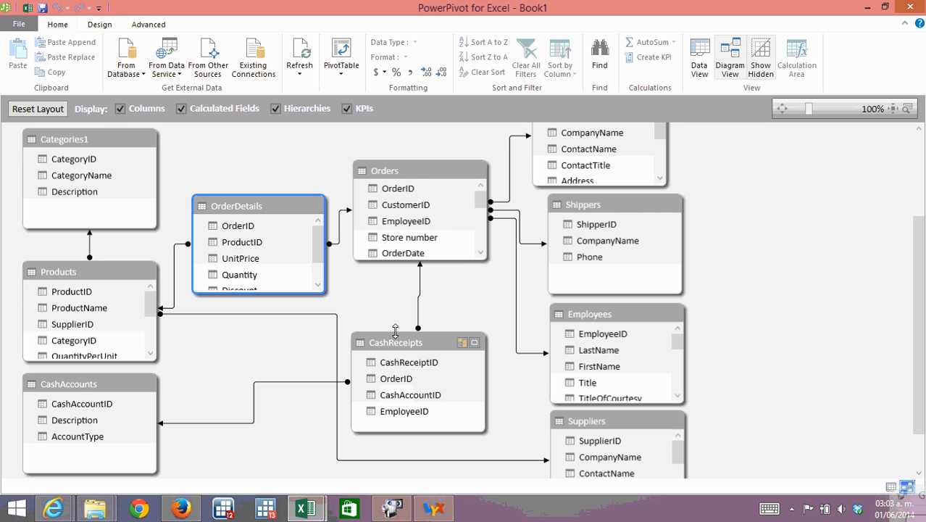
left_click(419, 297)
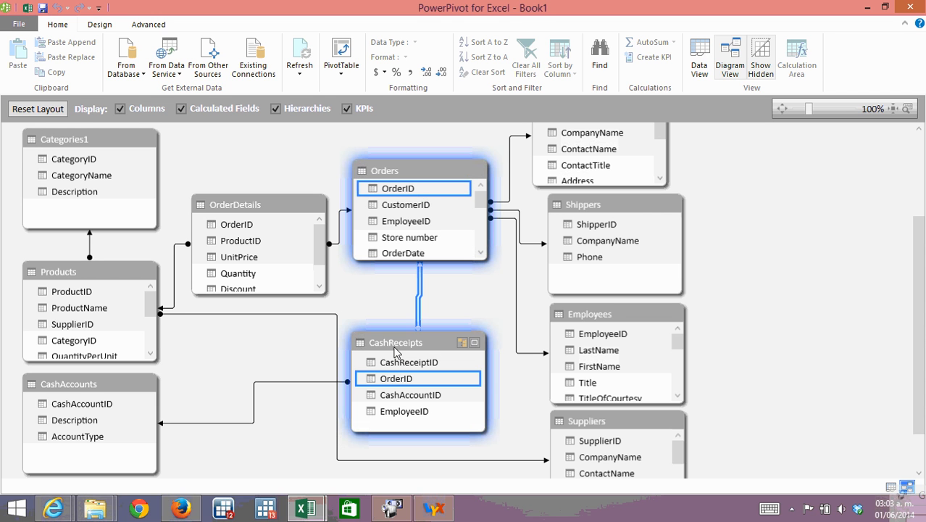
left_click_drag(395, 342, 404, 341)
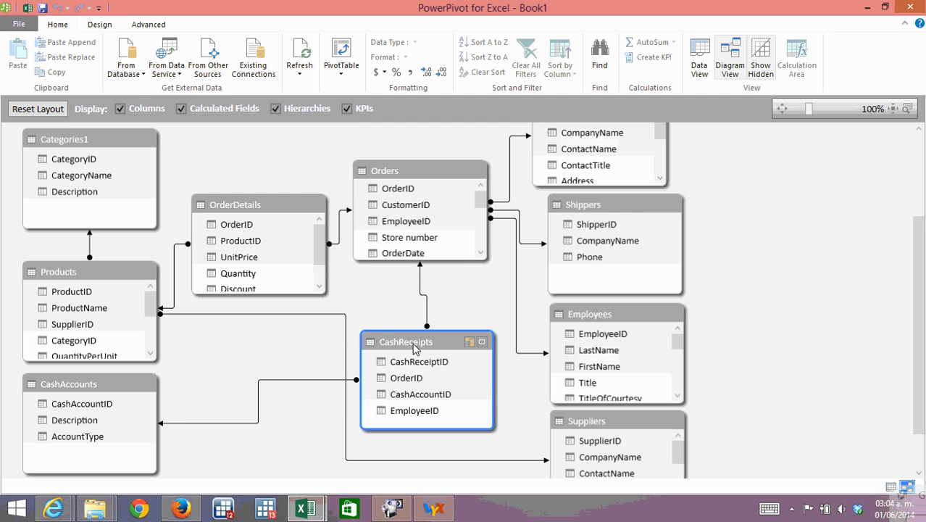
Delete the relationship between the CashReceipts and Orders tables.
left_click(422, 296)
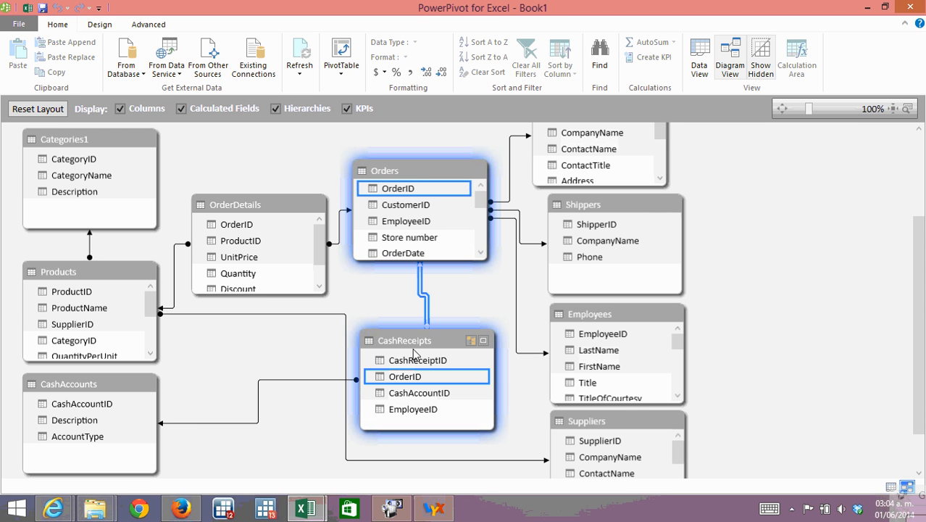
key("Delete")
left_click(435, 271)
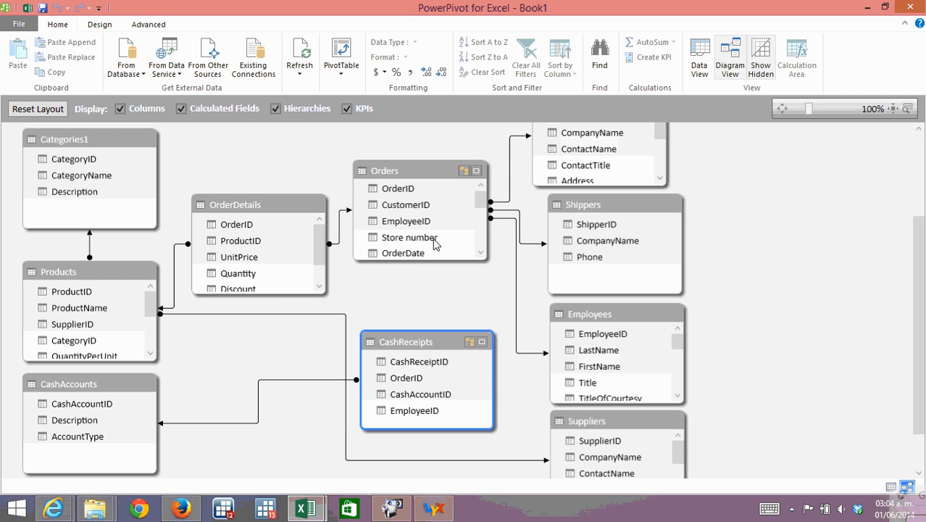
Create a relationship from OrderID in the Orders table to OrderID in the CashReceipts table.
left_click(397, 190)
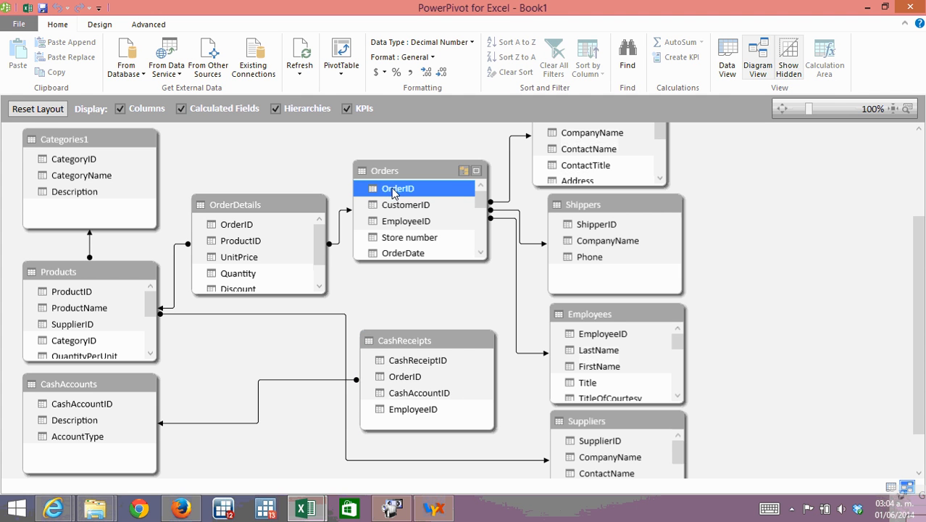
left_click_drag(394, 190, 408, 380)
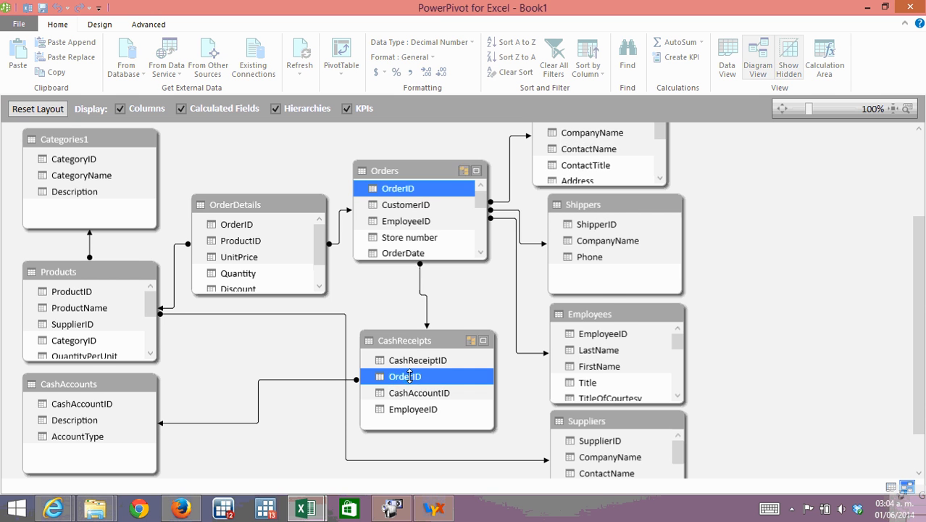
left_click_drag(920, 250, 914, 325)
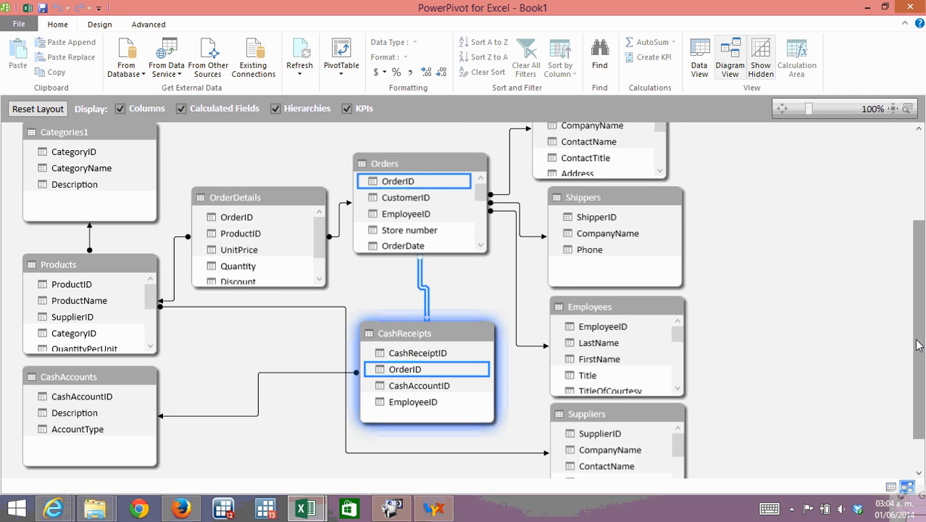
left_click_drag(919, 342, 918, 332)
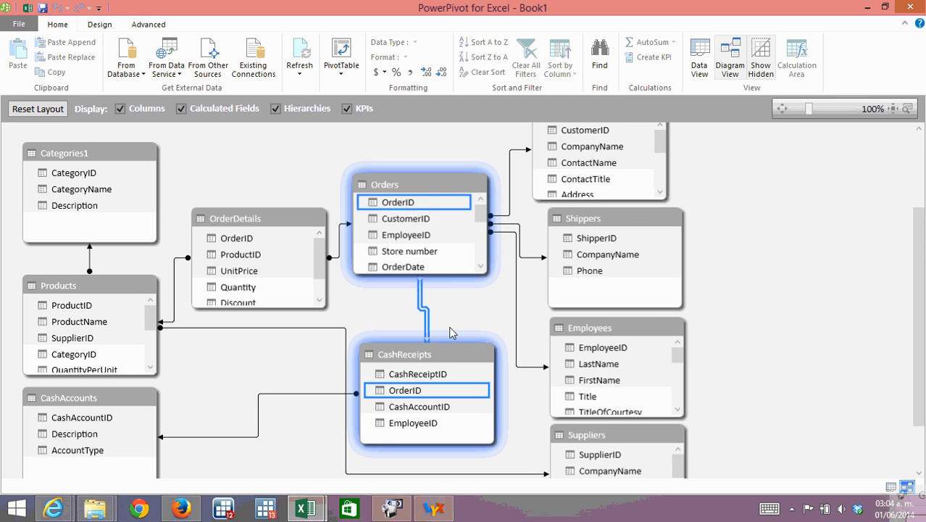
Examine how the Orders, CashReceipts and CashAccounts tables are linked in the diagram.
left_click(425, 187)
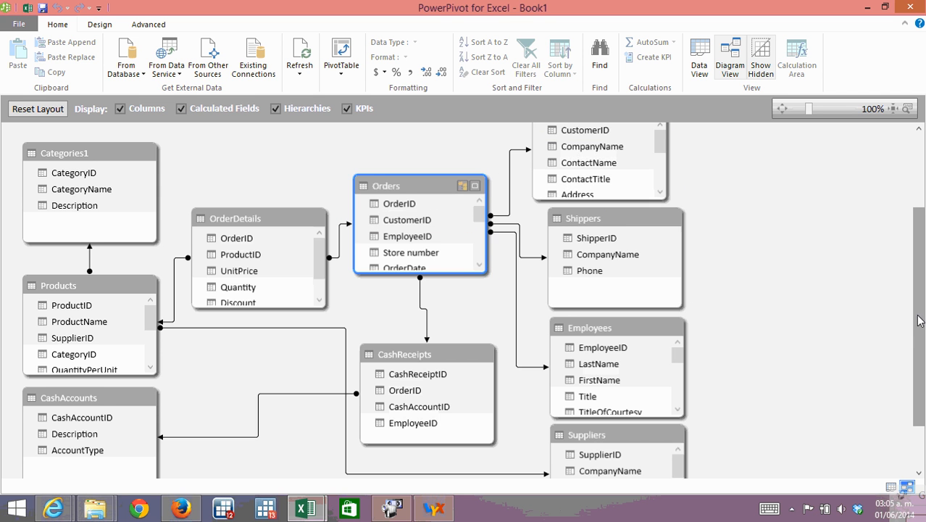
mouse_move(919, 321)
left_mouse_down()
mouse_move(920, 291)
mouse_move(922, 326)
mouse_move(924, 305)
left_mouse_up()
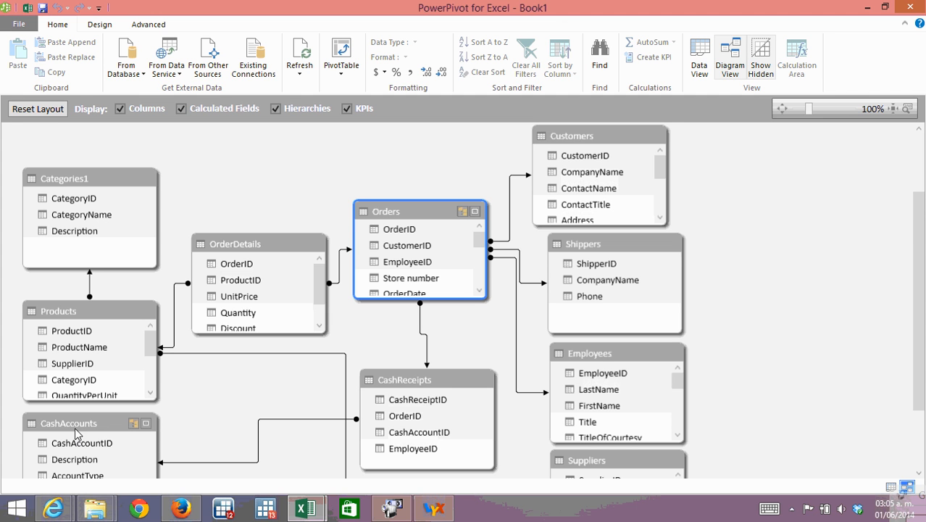
scroll(922, 313, "down", 1)
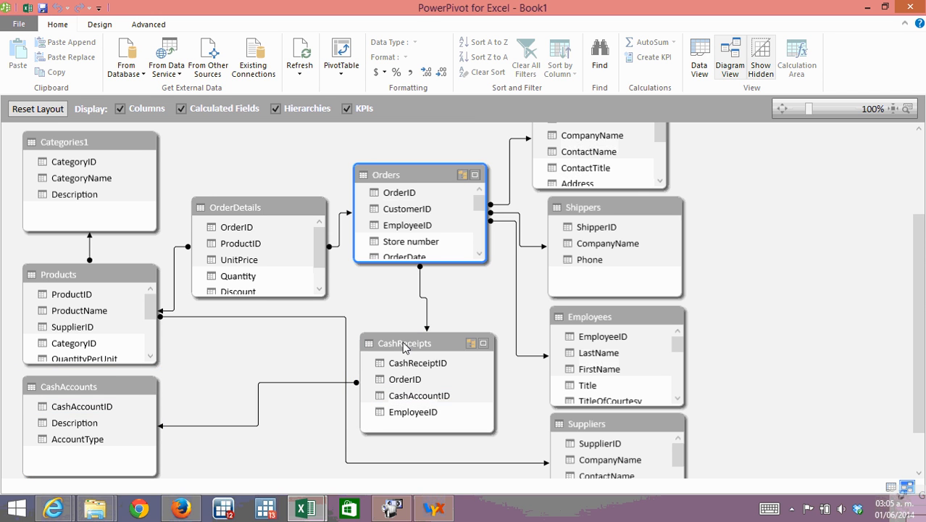
left_click_drag(415, 349, 408, 355)
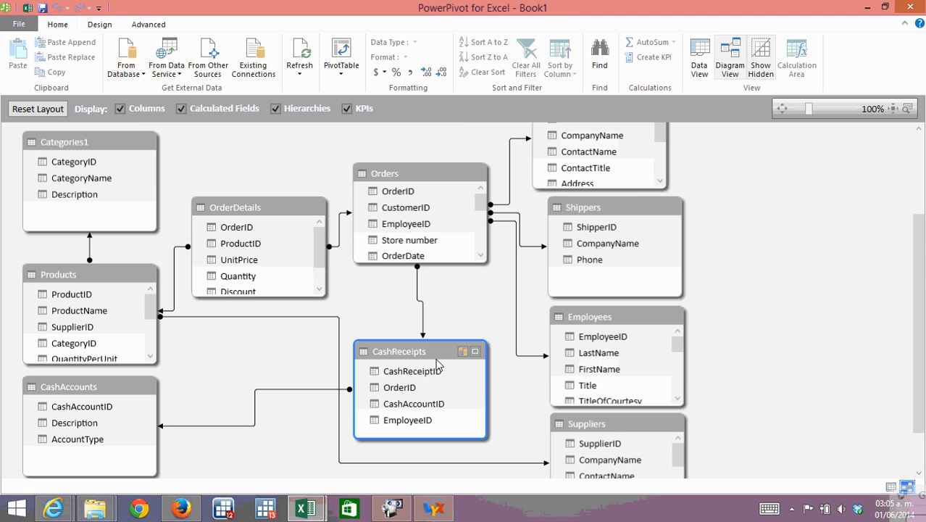
left_click(71, 387)
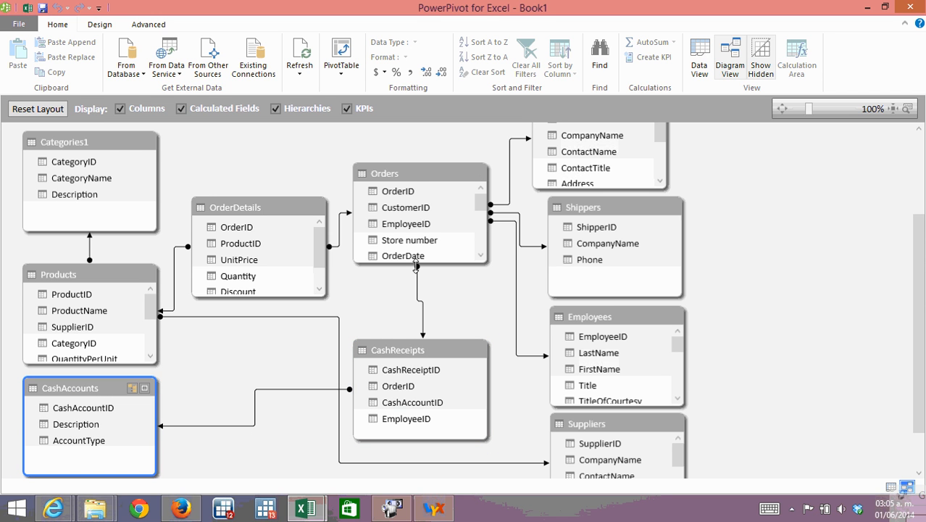
left_click(407, 183)
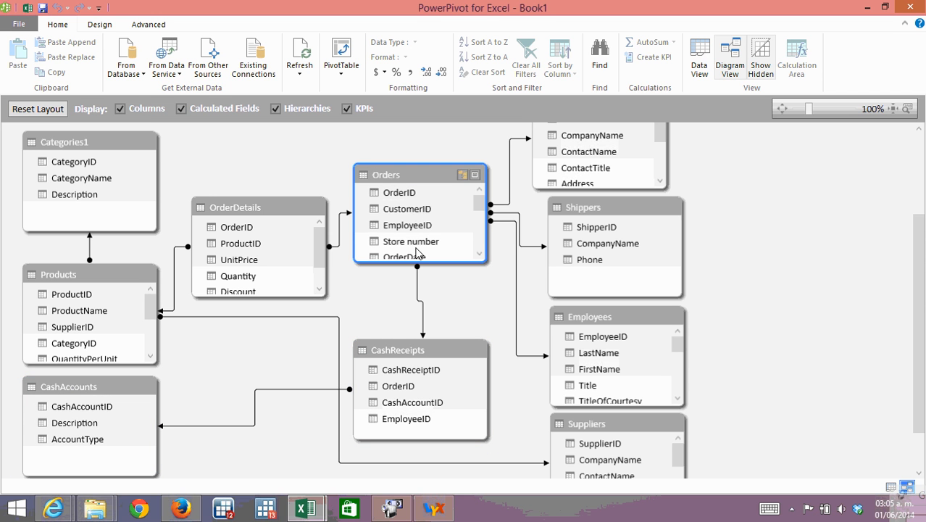
left_click(85, 395)
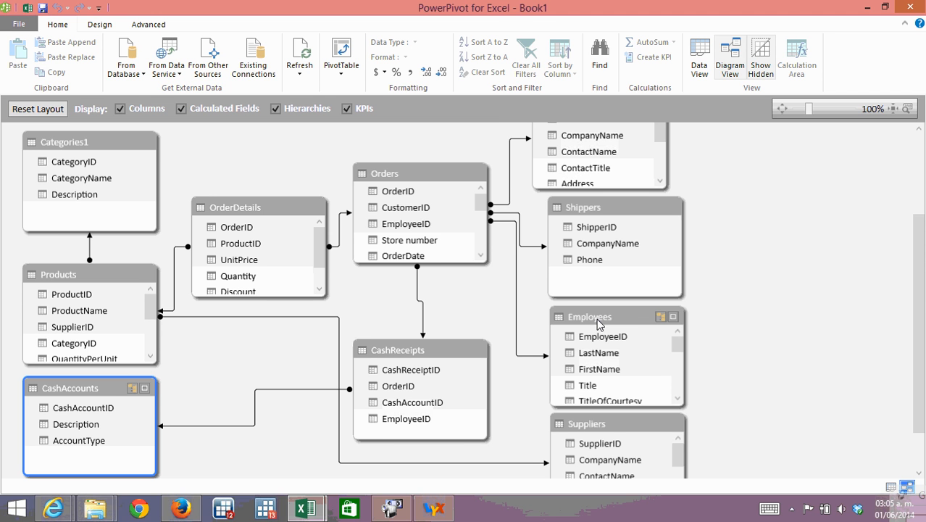
Nudge Employees and OrderDetails slightly up and left, and CashReceipts slightly down and left, in the diagram.
left_click_drag(597, 320, 593, 316)
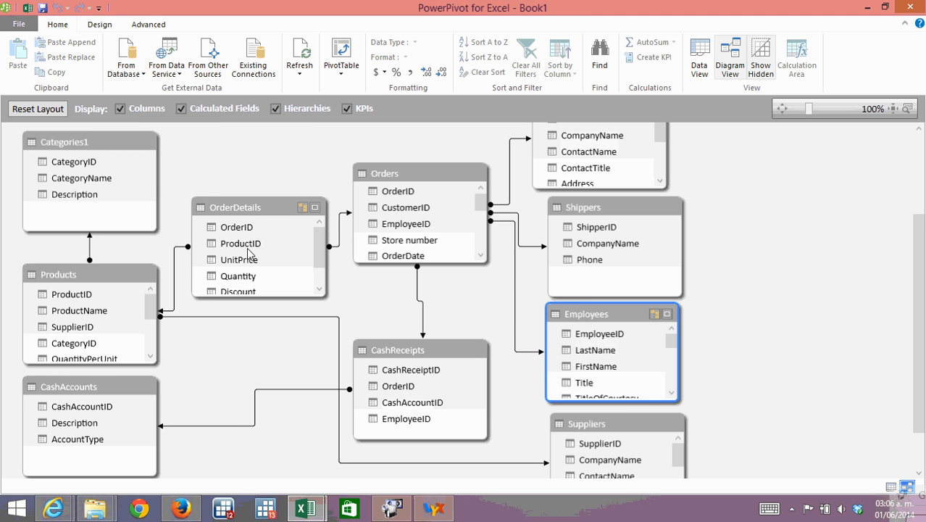
double_click(259, 207)
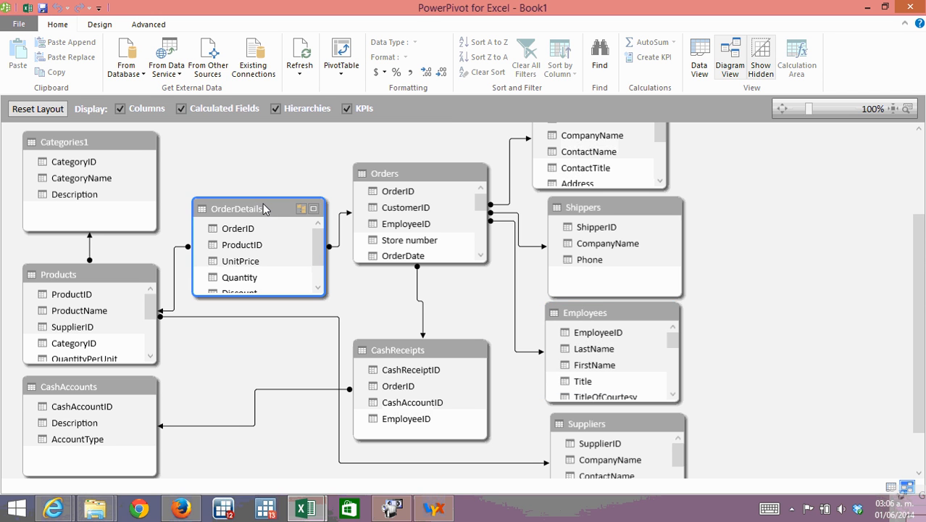
left_click_drag(280, 208, 272, 197)
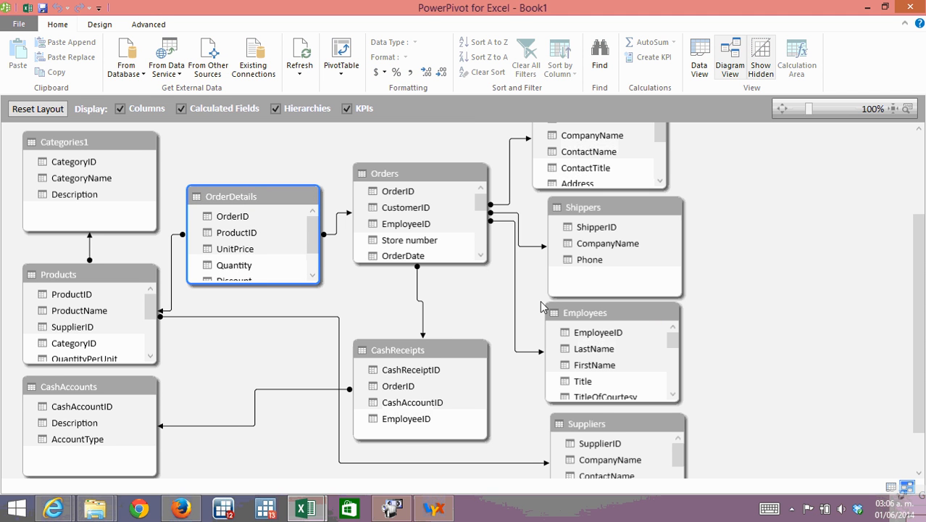
left_click(400, 371)
left_click_drag(401, 371, 398, 380)
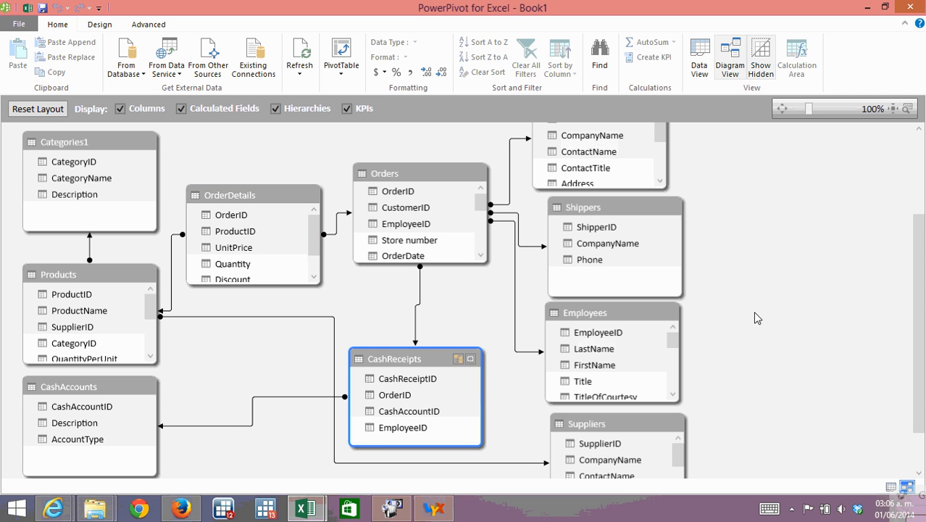
left_click(919, 322)
Switch the data model to data view and show the last columns of the Orders table.
left_click(700, 69)
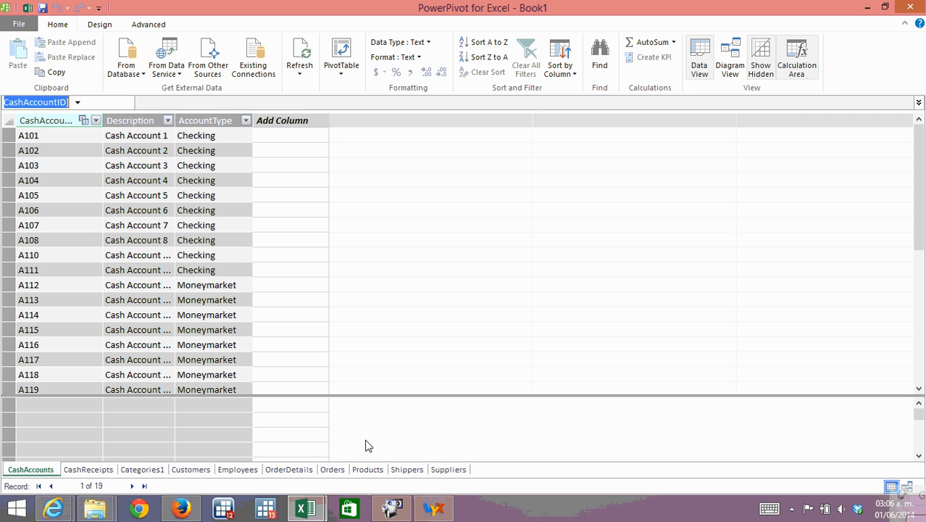
left_click(333, 469)
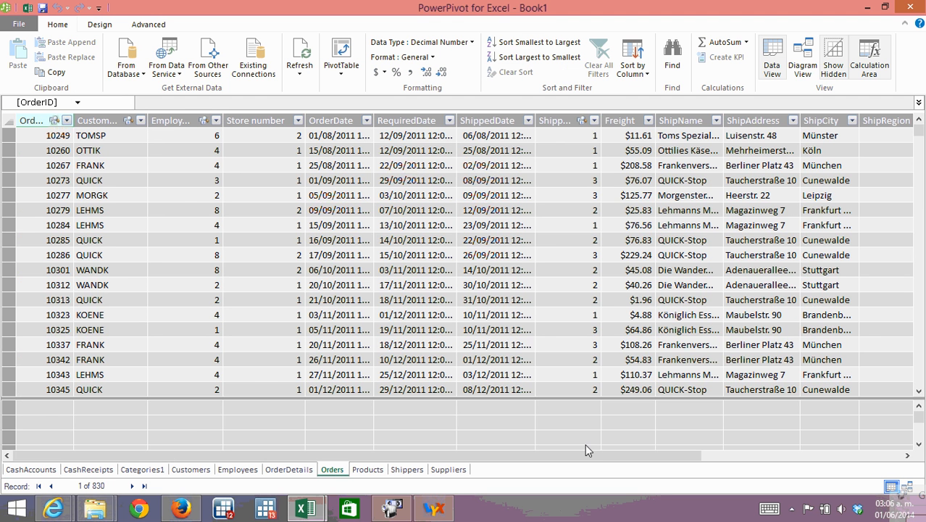
left_click_drag(622, 455, 874, 449)
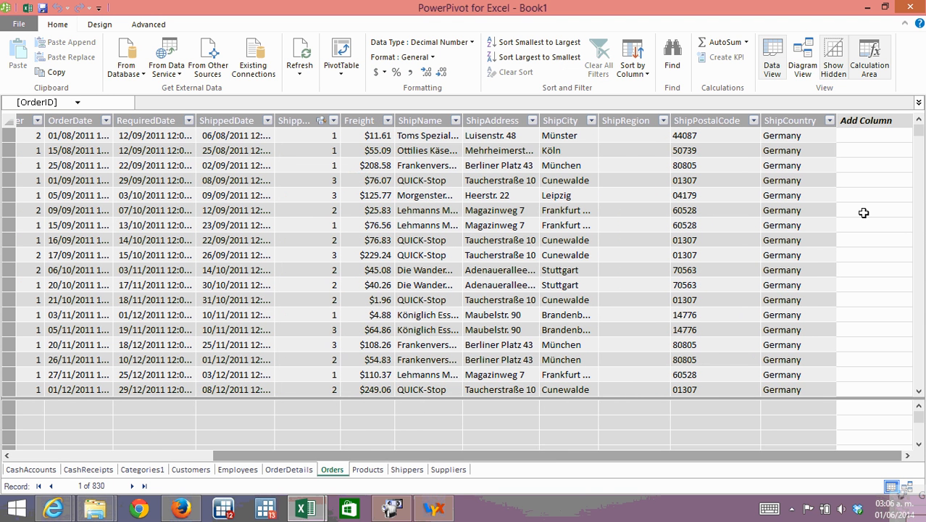
Add a calculated column to the Orders table with the formula =year([OrderDate]).
left_click(864, 136)
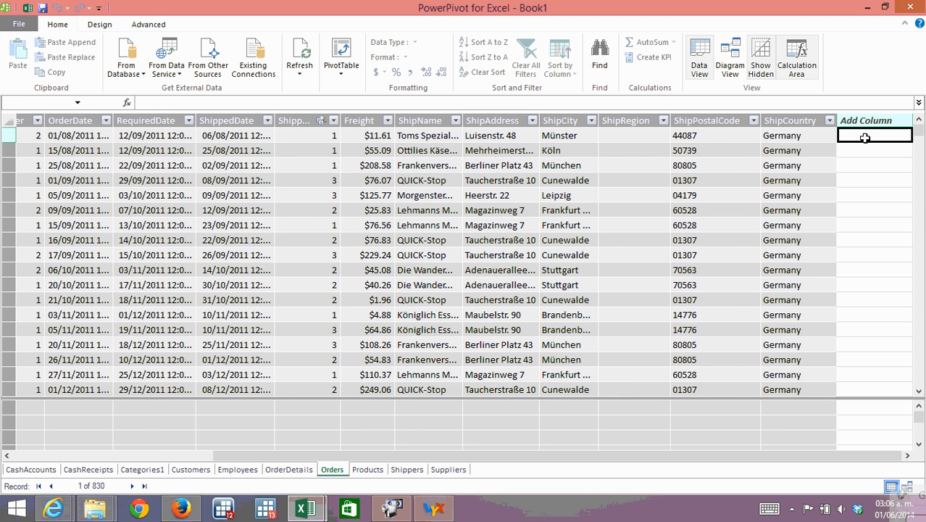
left_click(308, 103)
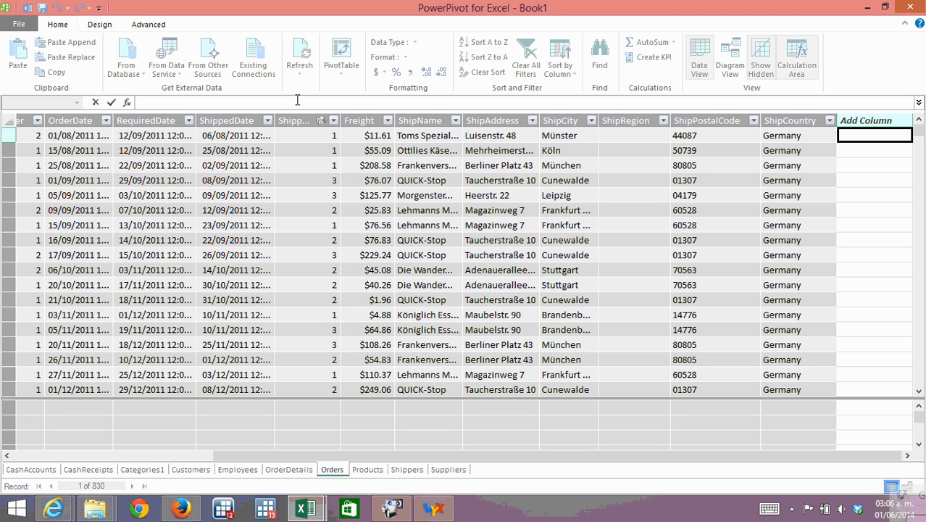
type("=")
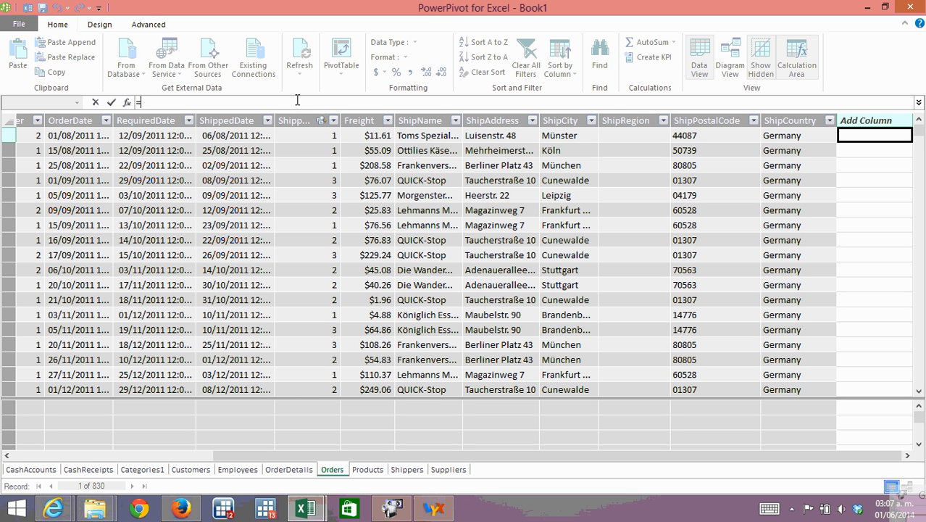
type("year")
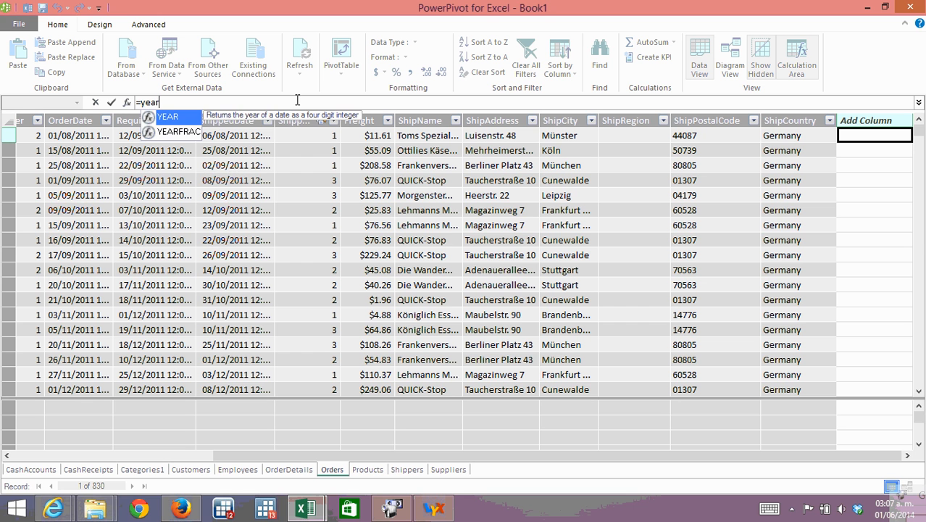
type("(")
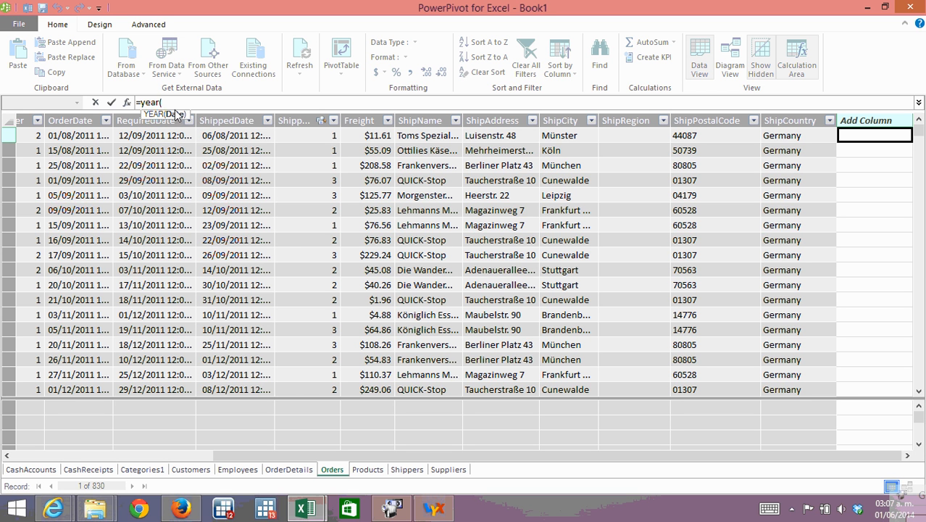
left_click(86, 136)
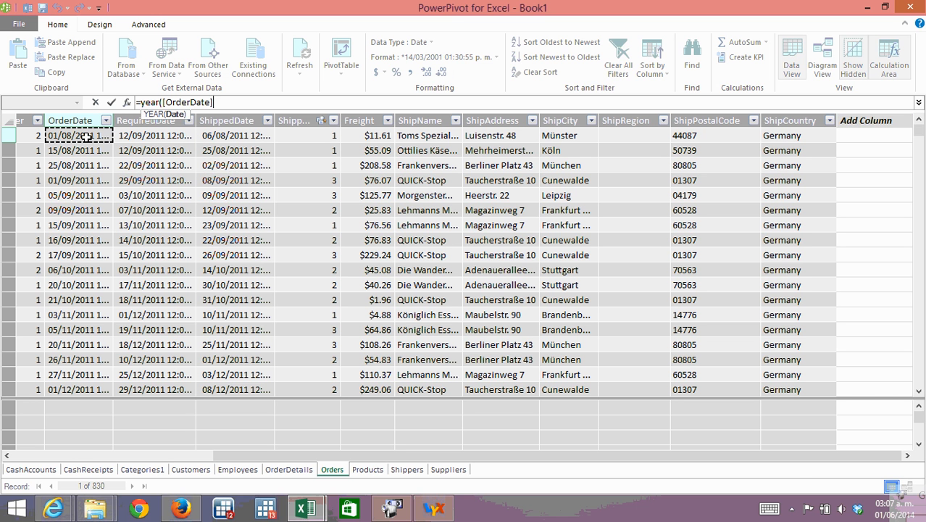
type(")")
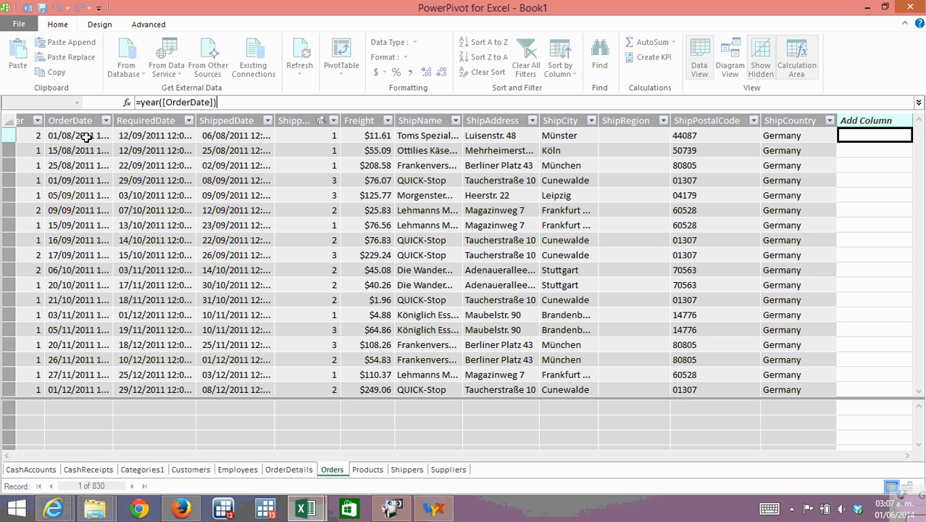
Commit the order-year formula in the Orders table and check the distinct values in the new column's filter list.
key("Return")
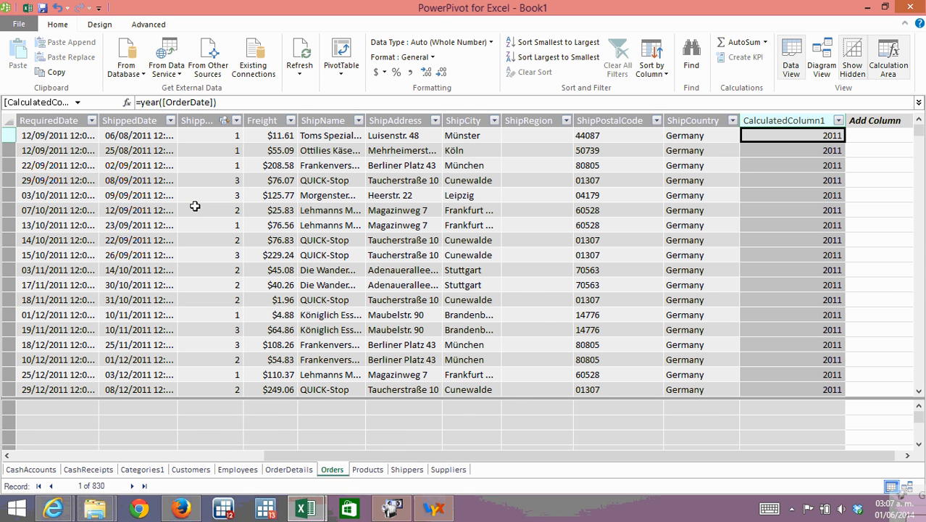
left_click(839, 120)
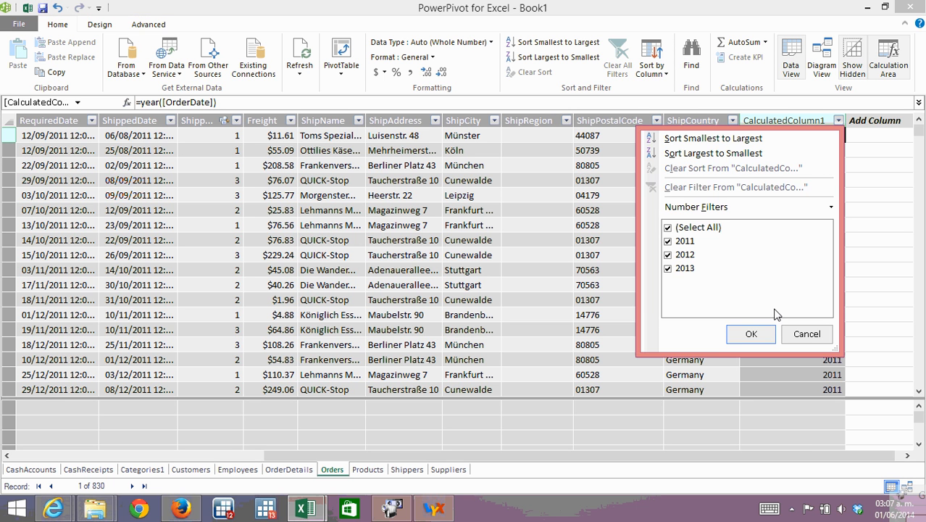
left_click(807, 334)
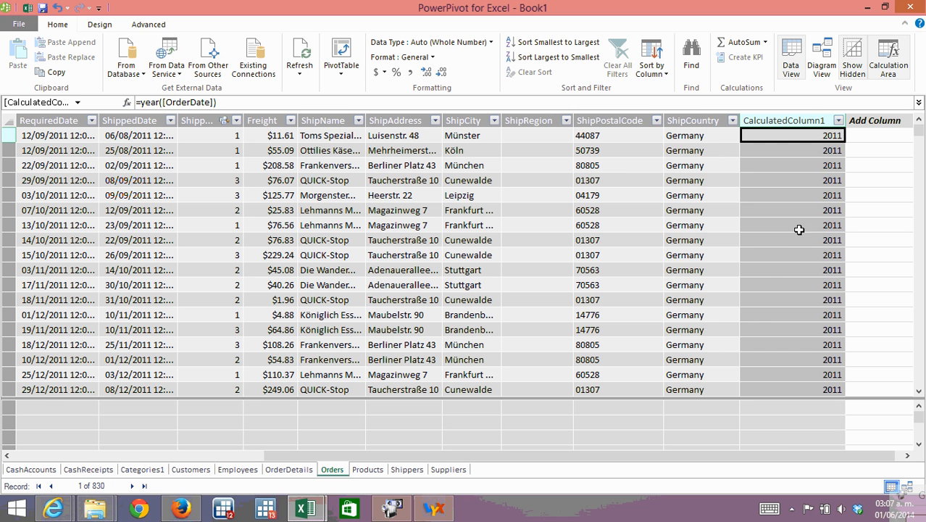
Rename the new order-year column in the Orders table as Year.
right_click(780, 120)
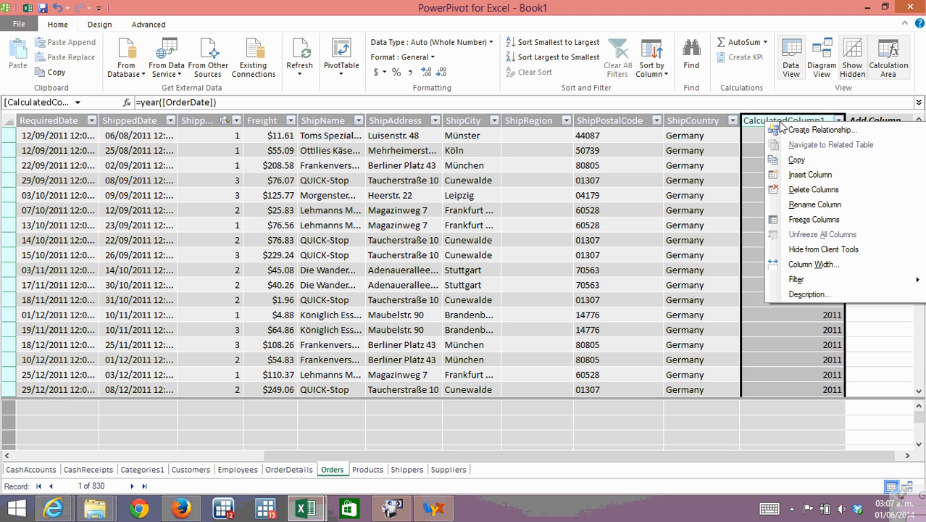
left_click(815, 204)
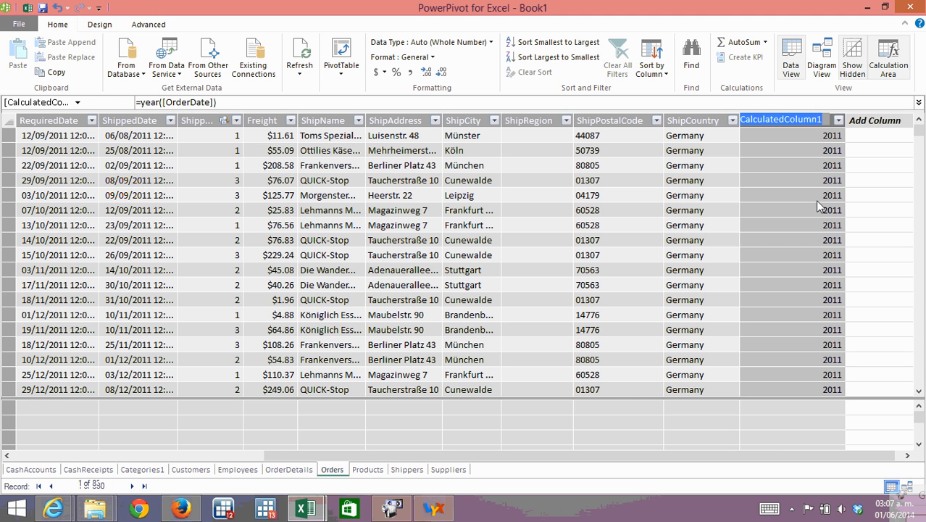
type("Ye")
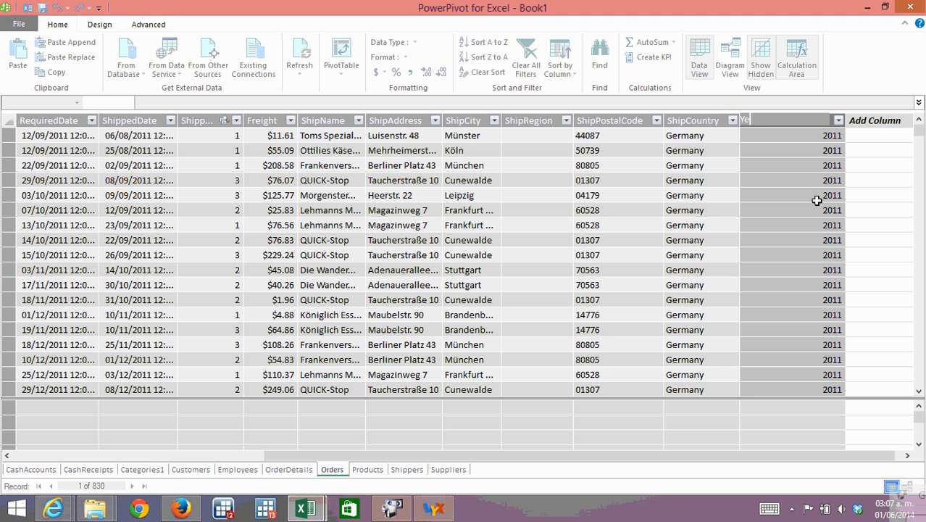
type("ar")
key("Return")
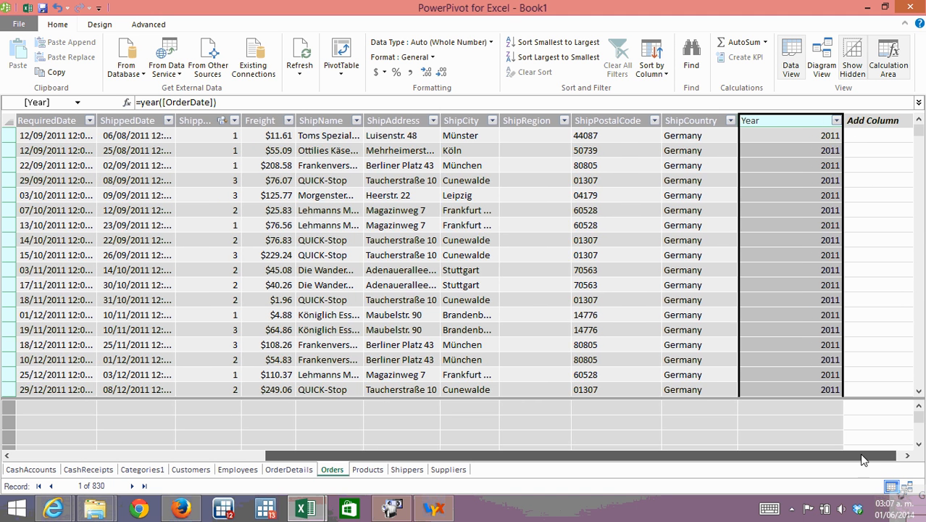
Add another calculated column to the Orders table with the formula =month([OrderDate]).
left_click_drag(859, 453, 891, 464)
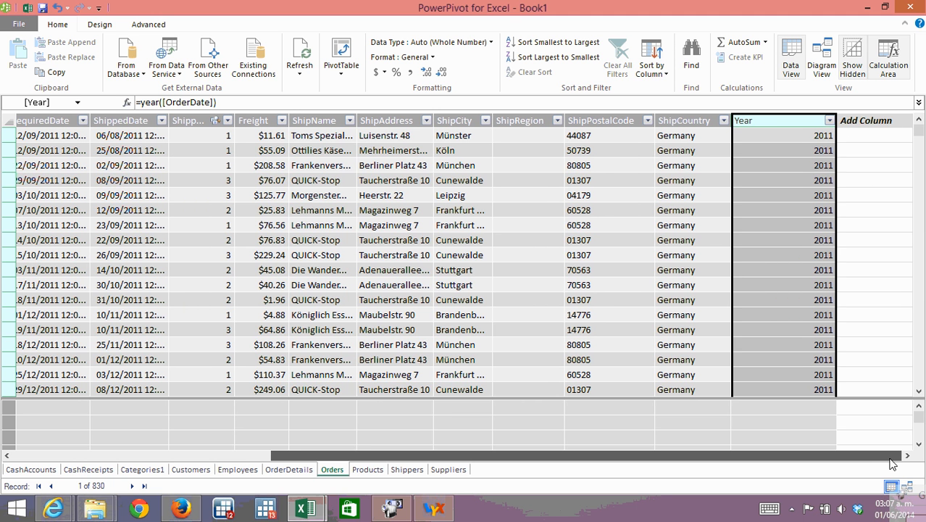
left_click(873, 136)
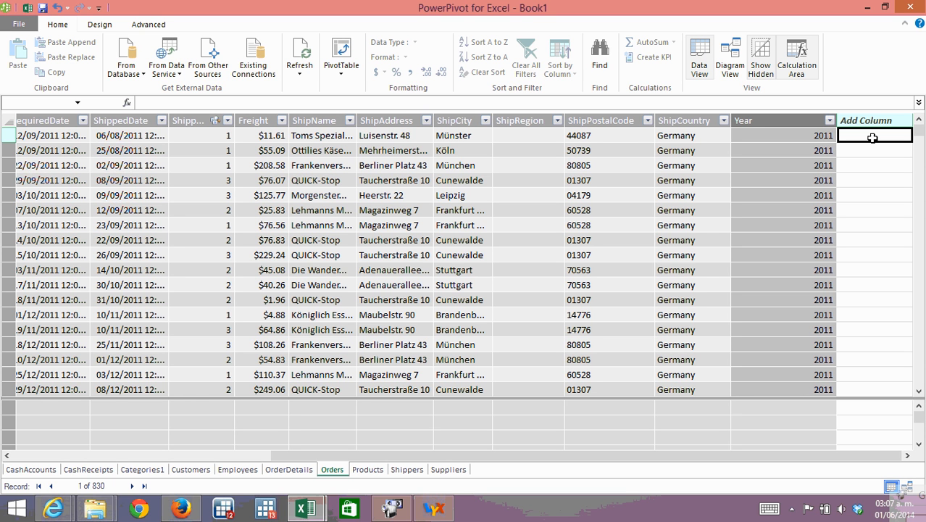
left_click(474, 104)
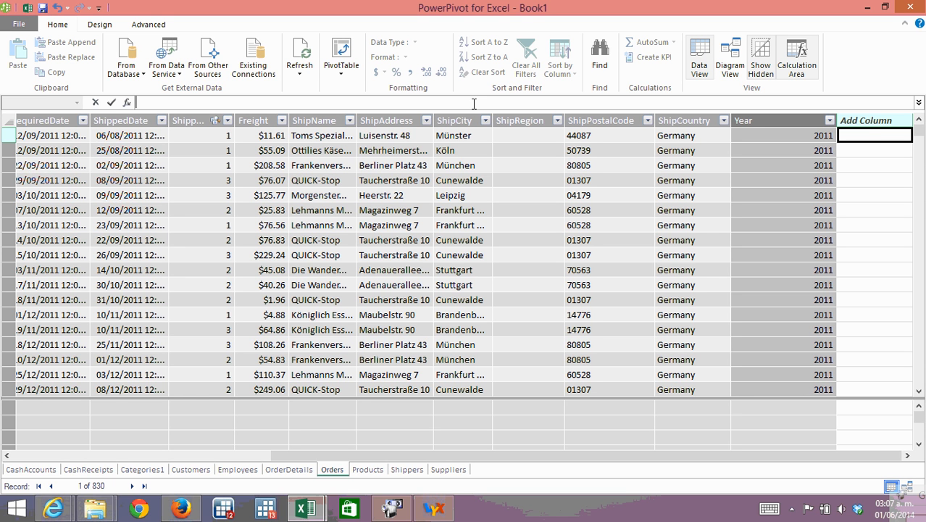
type("=")
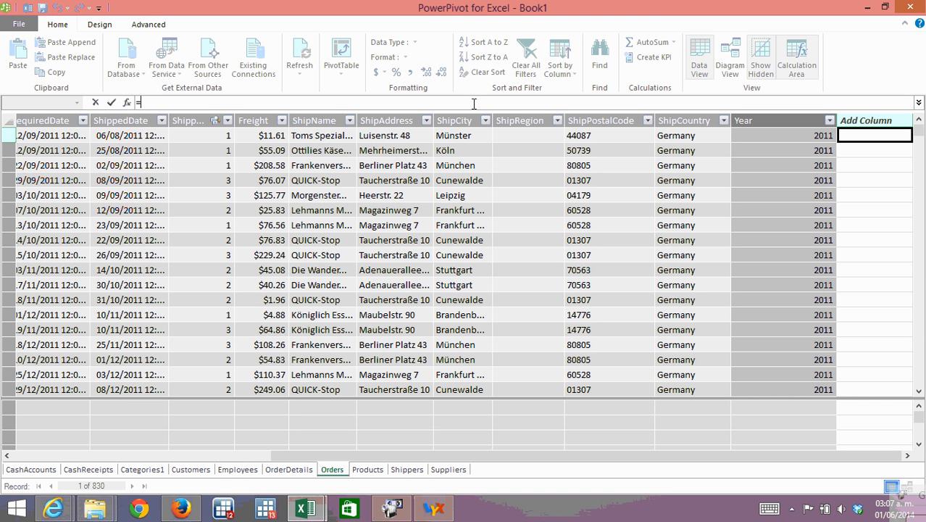
type("month")
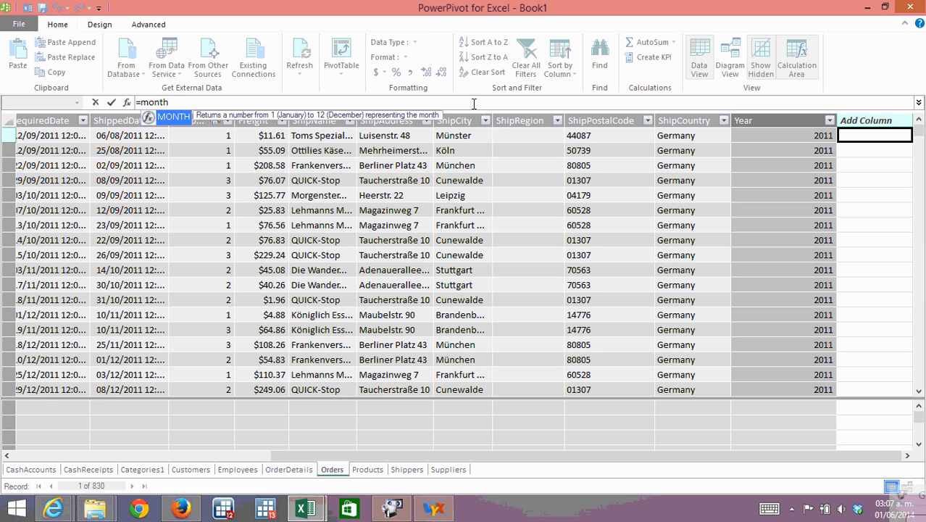
type("(")
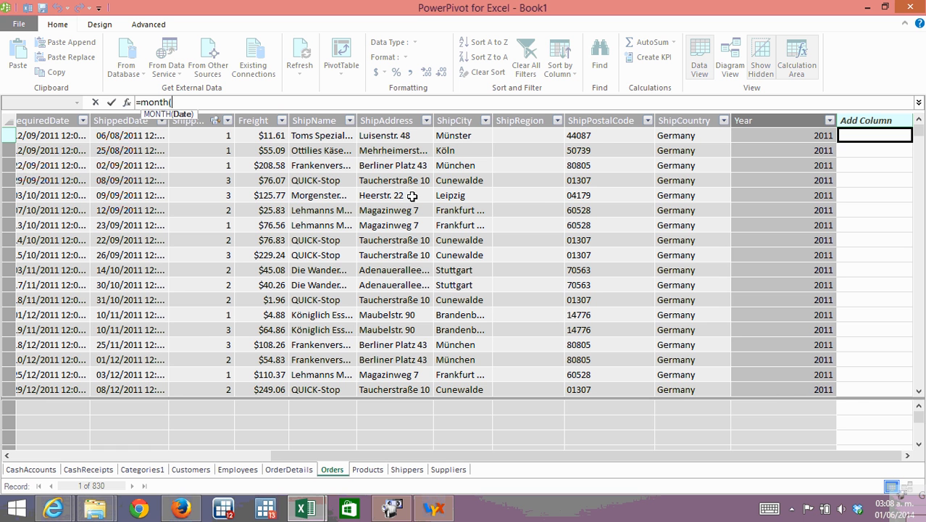
left_click_drag(758, 456, 678, 455)
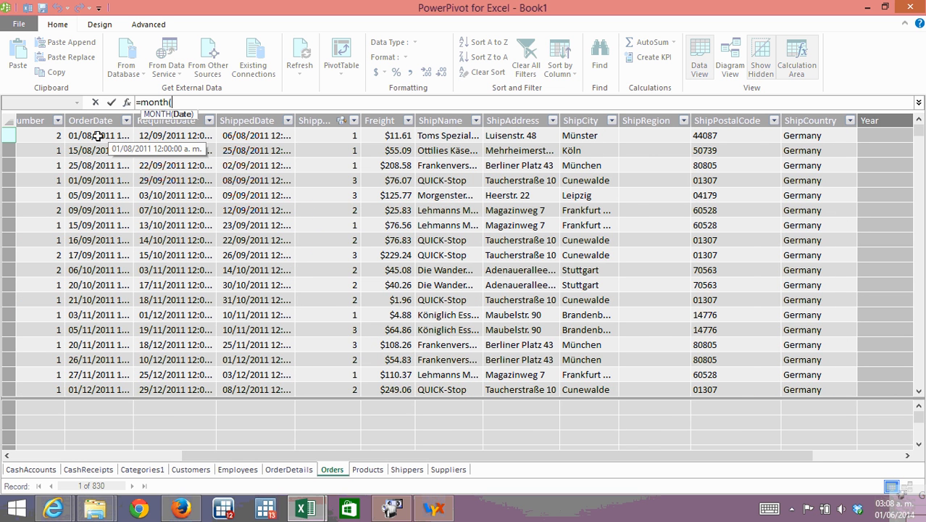
left_click(98, 136)
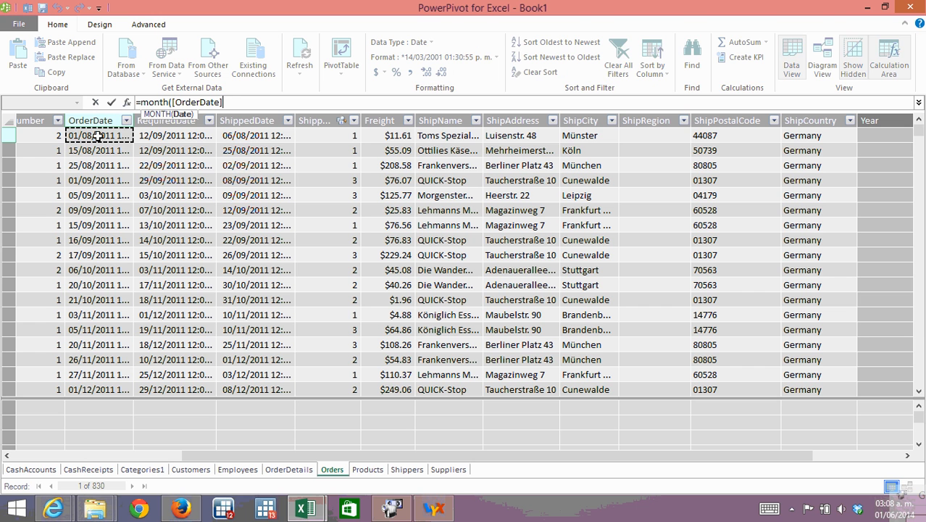
type(")")
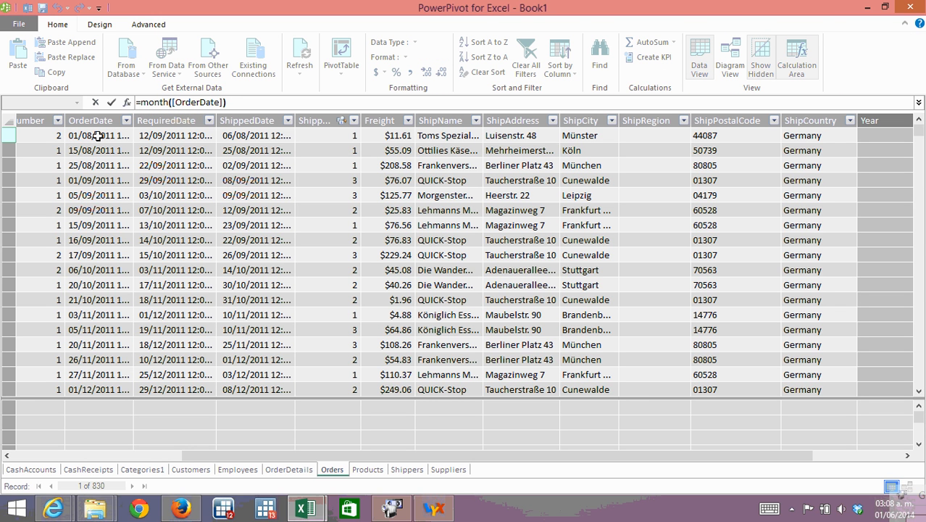
key("Return")
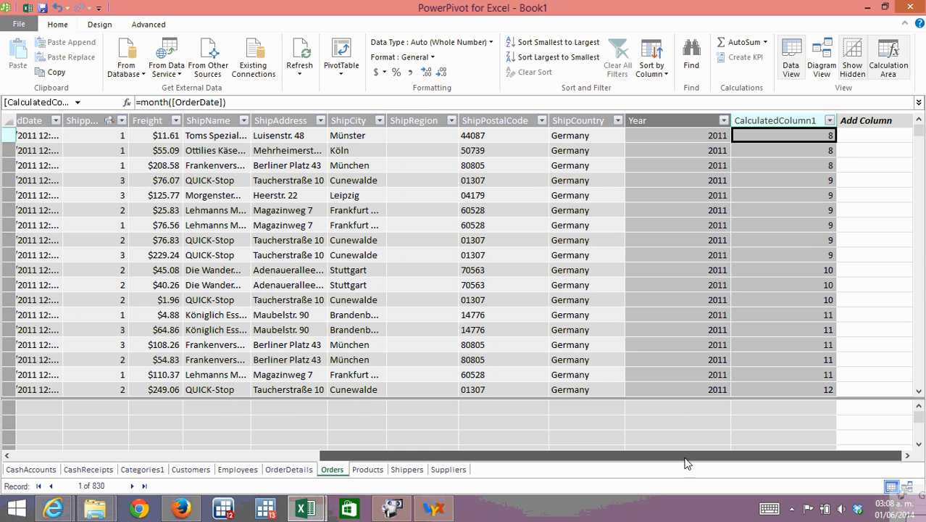
Rename the new order-month column in the Orders table as nMonth.
right_click(807, 120)
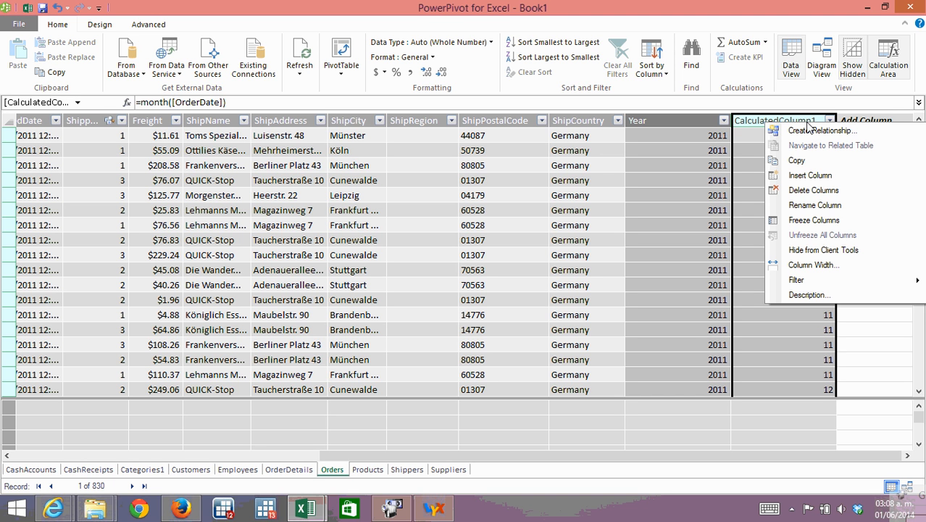
left_click(814, 206)
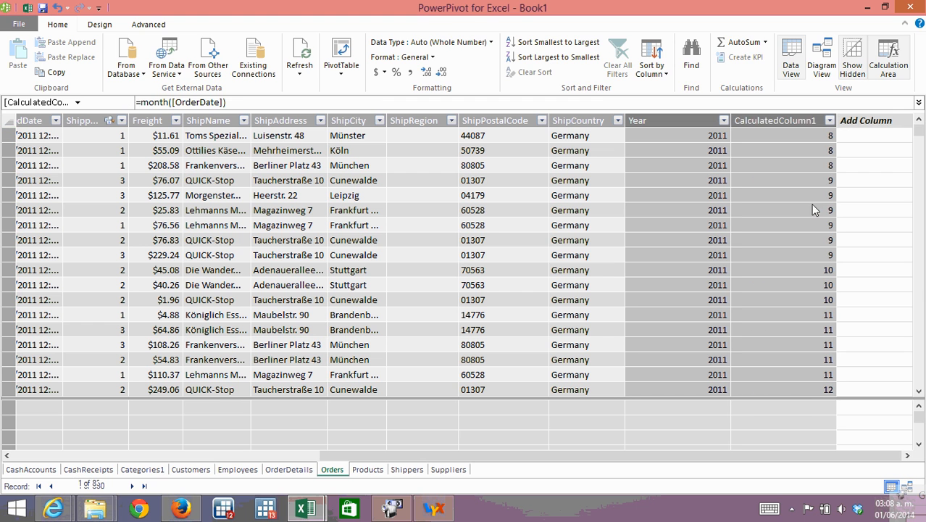
type("n")
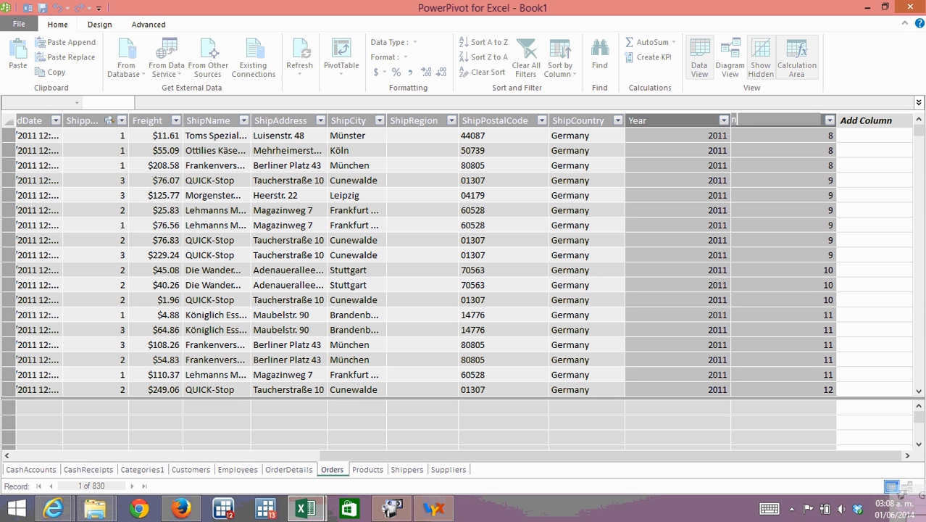
type("Month")
key("Return")
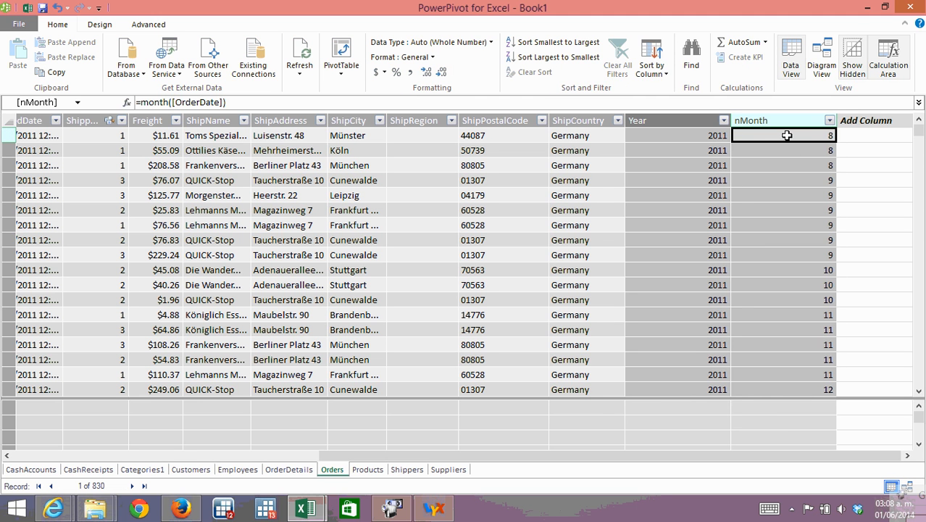
Examine the values of the Year and nMonth columns across the first rows of the Orders table.
left_click(697, 139)
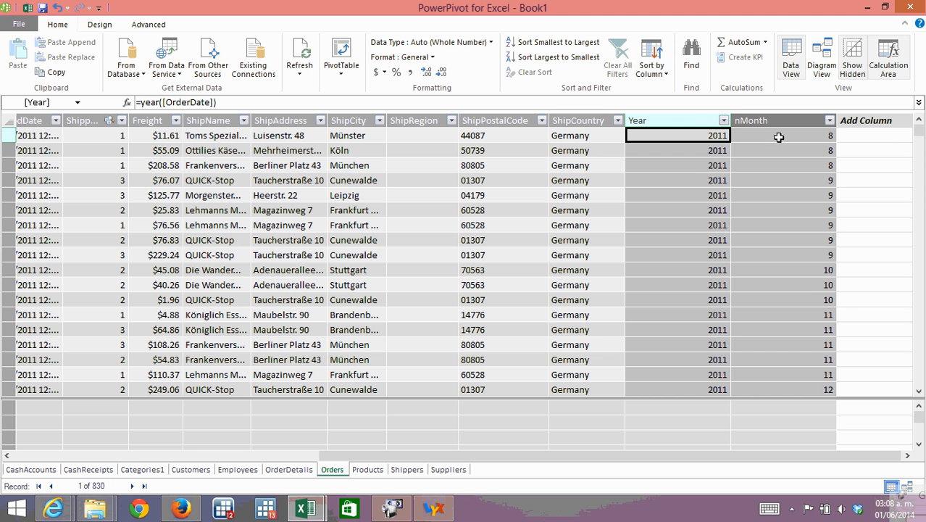
left_click_drag(690, 123, 761, 122)
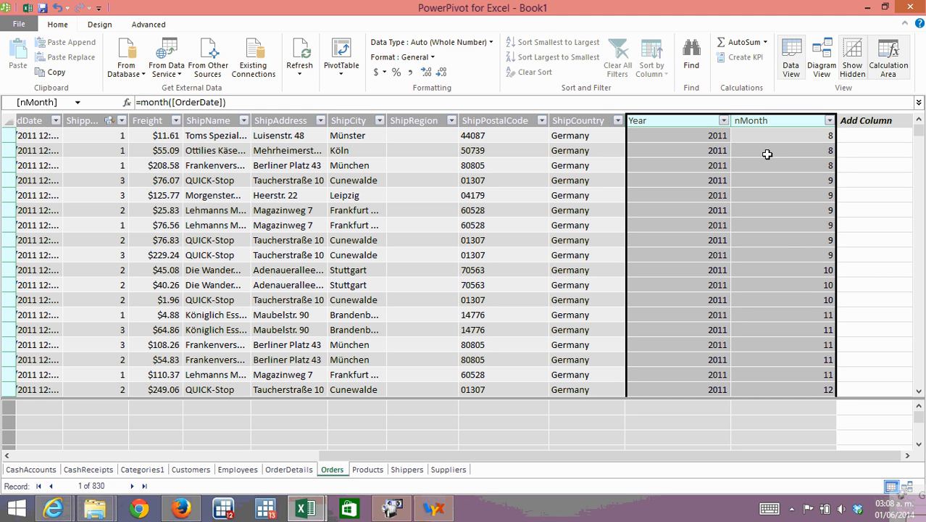
left_click(693, 137)
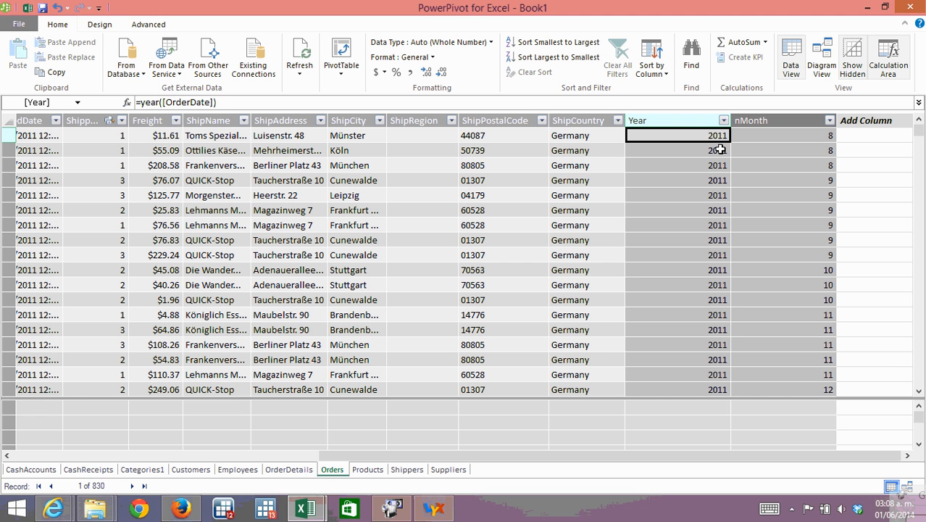
left_click(684, 153)
left_click(806, 168)
left_click(693, 180)
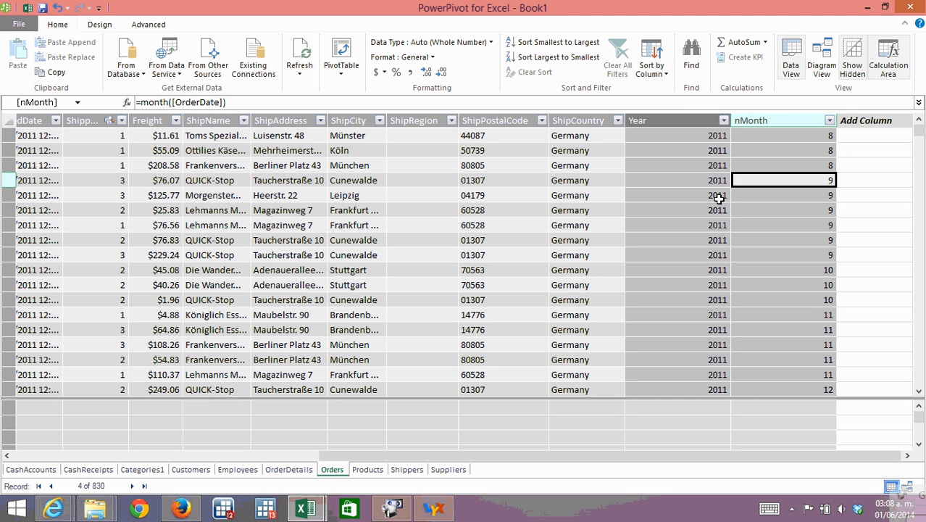
left_click(778, 195)
left_click(695, 136)
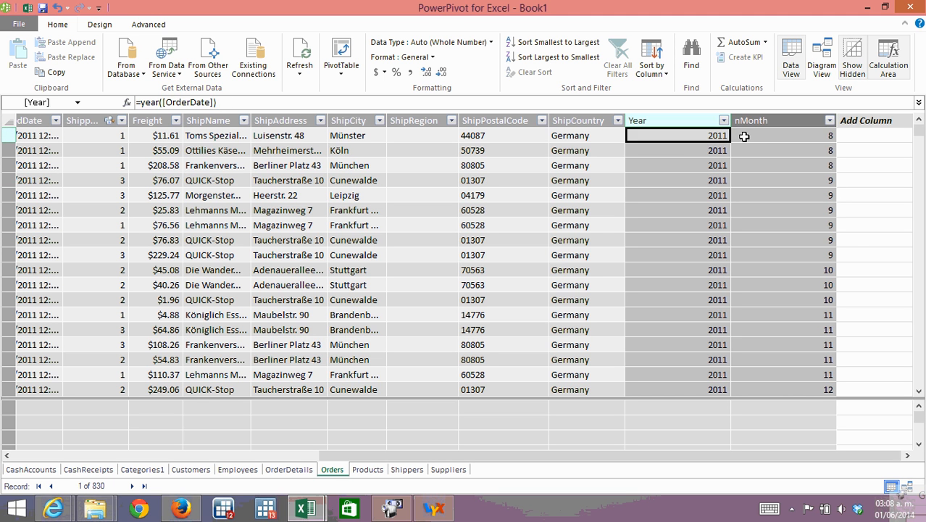
left_click(750, 137)
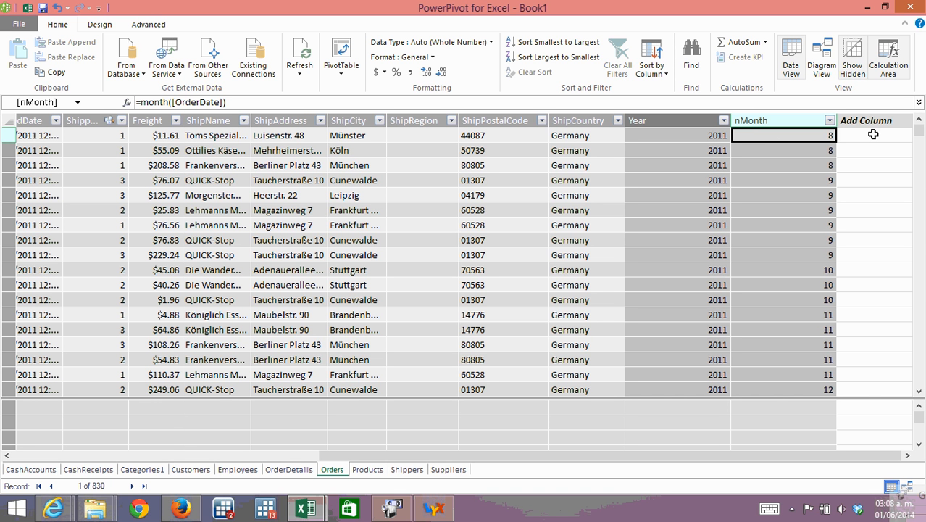
left_click(820, 174)
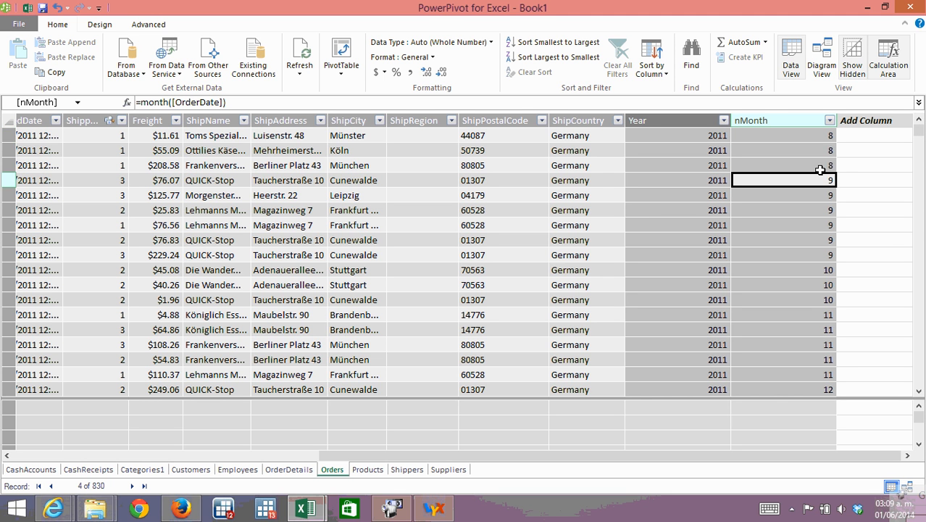
left_click(819, 146)
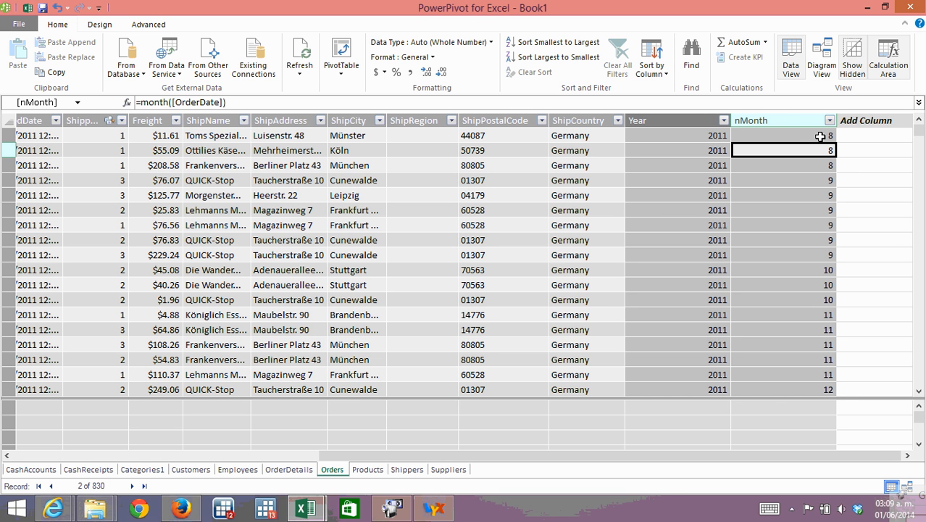
Add another calculated column to the Orders table with the formula =Format([OrderDate],"MM-mmm").
left_click(862, 137)
left_click(376, 102)
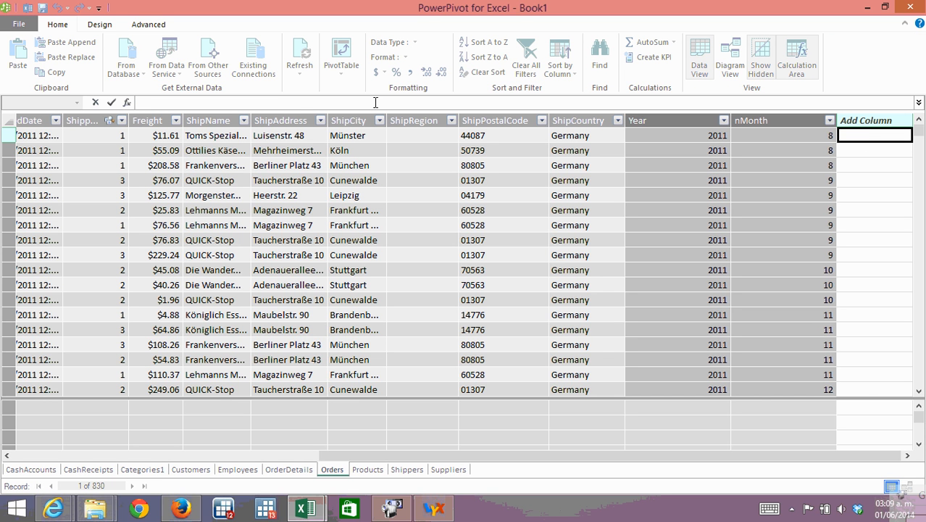
type("=")
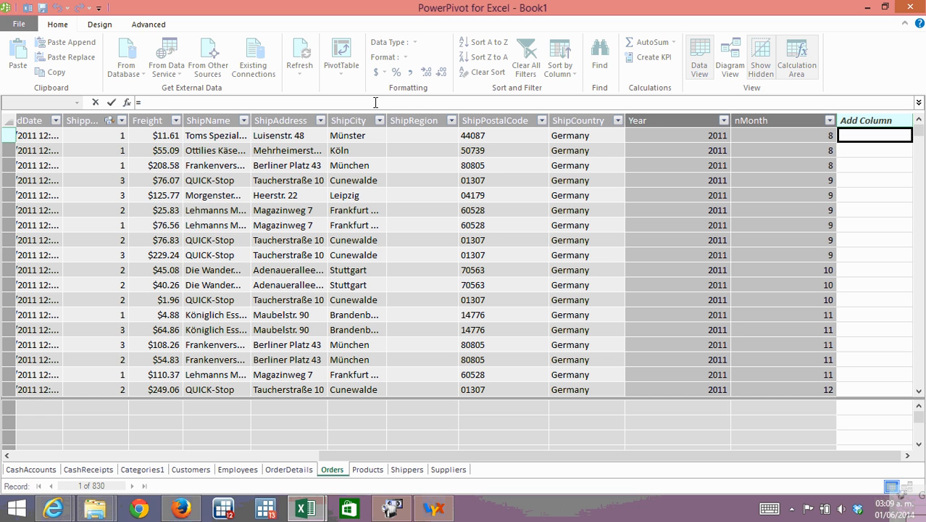
type("F")
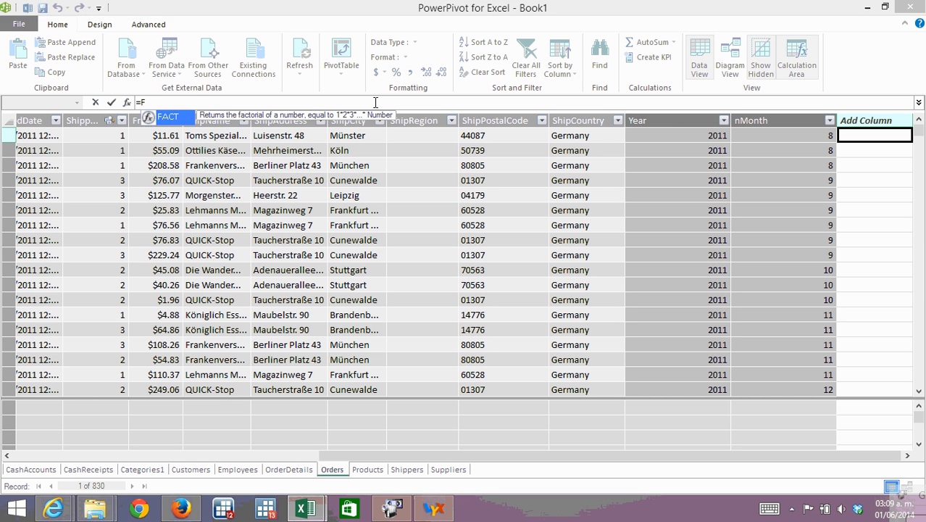
type("ormat(")
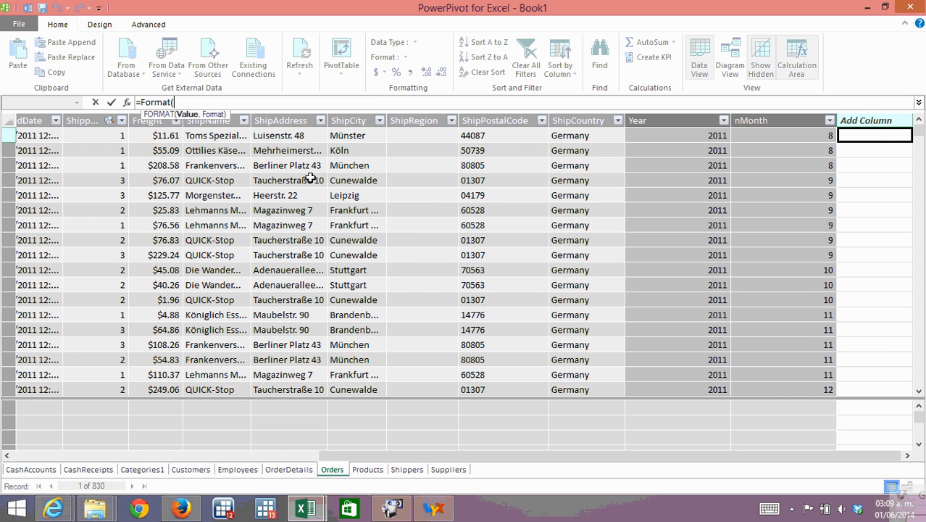
left_click_drag(634, 456, 534, 457)
left_click_drag(443, 454, 345, 455)
left_click(161, 137)
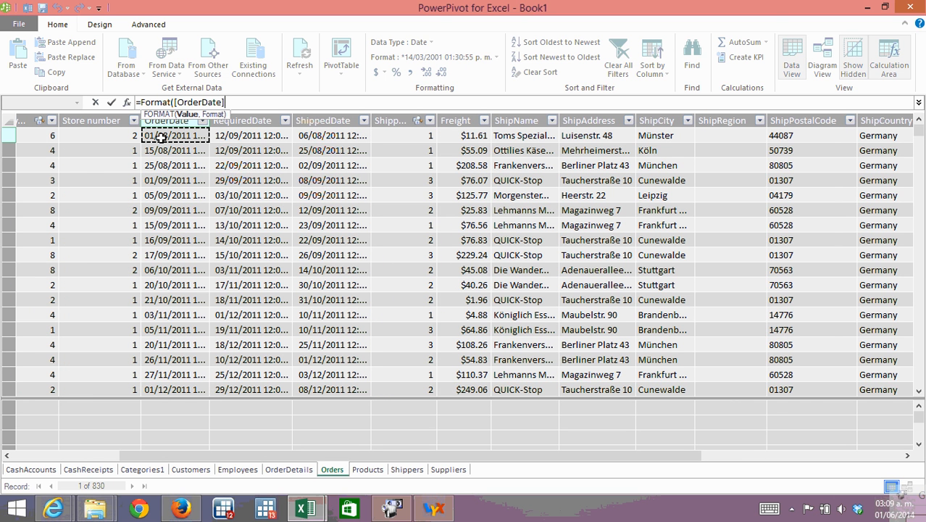
type(",")
key("BackSpace")
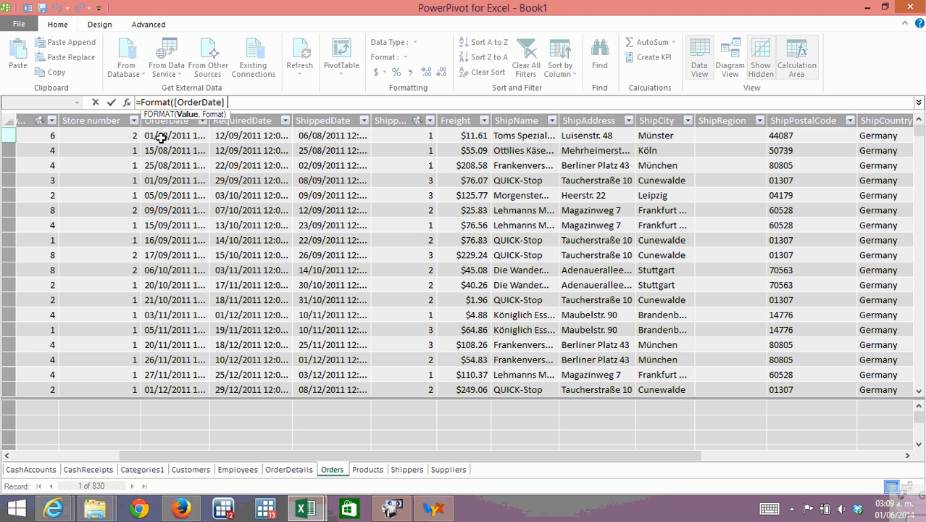
type(",\"MM-mmm")
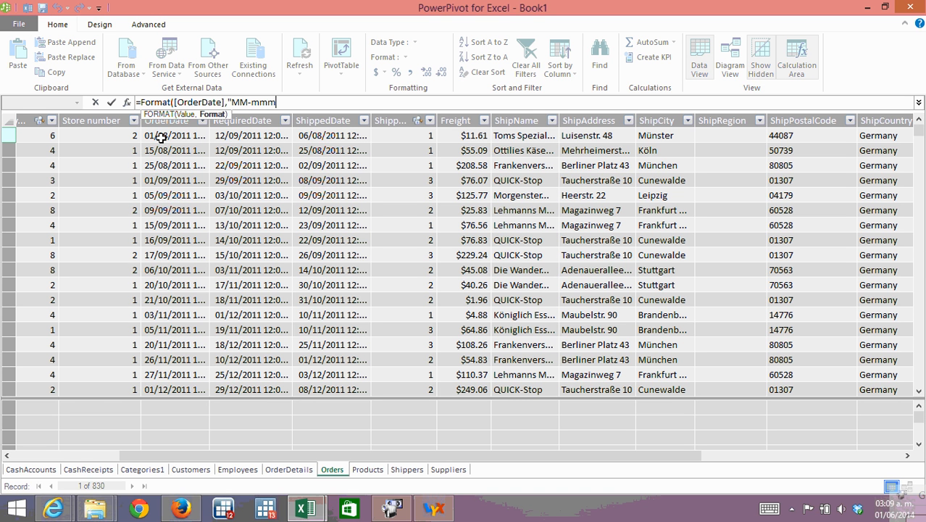
type("\"")
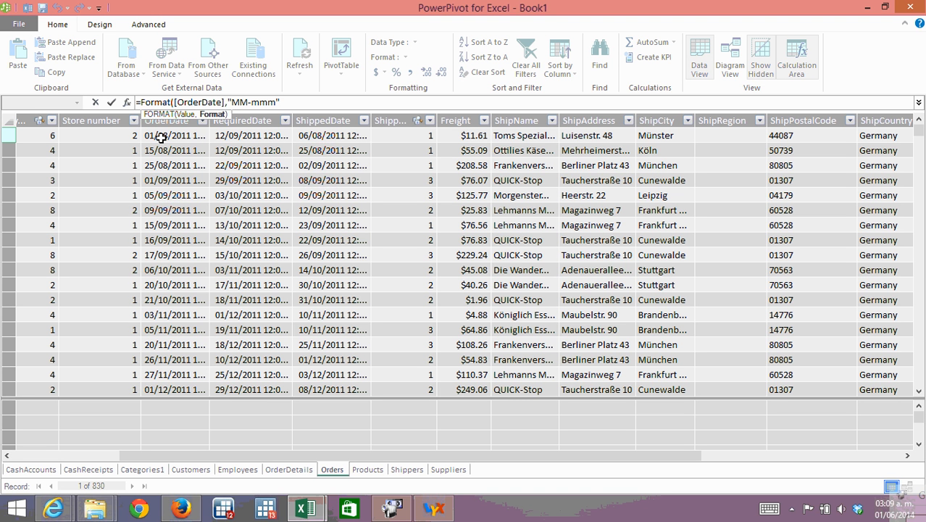
type(")")
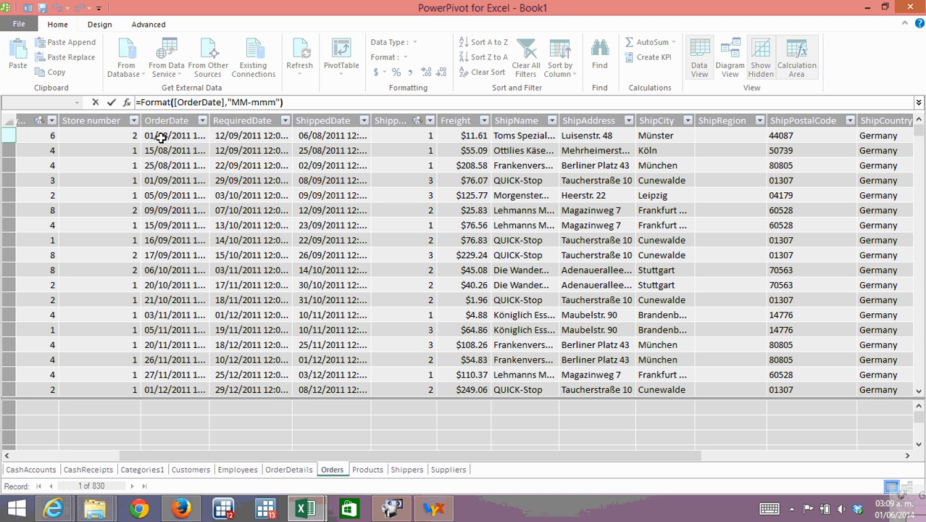
key("Return")
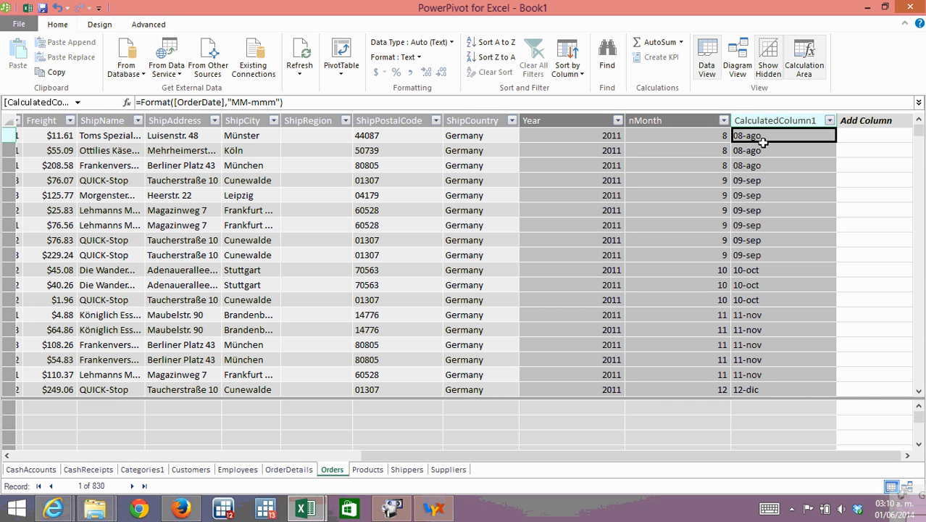
Rename the new formatted-date column in the Orders table as Month.
right_click(797, 120)
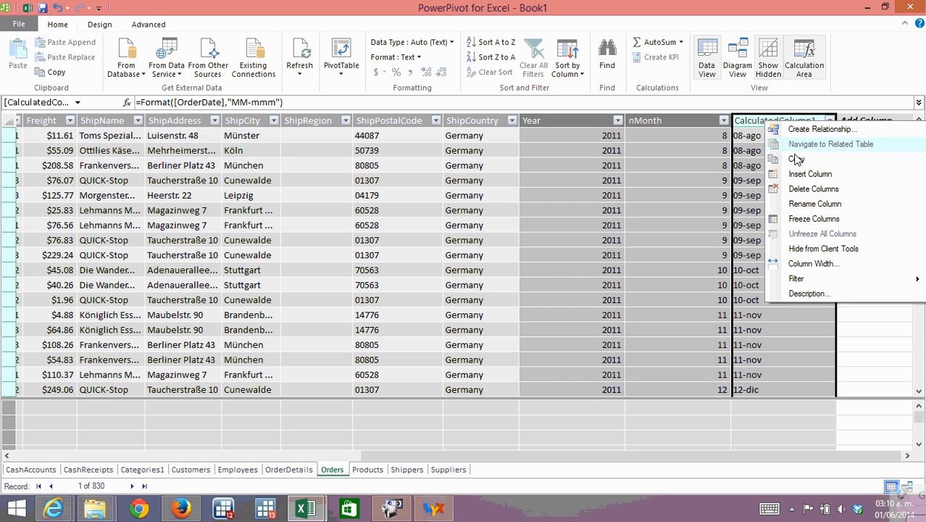
left_click(805, 204)
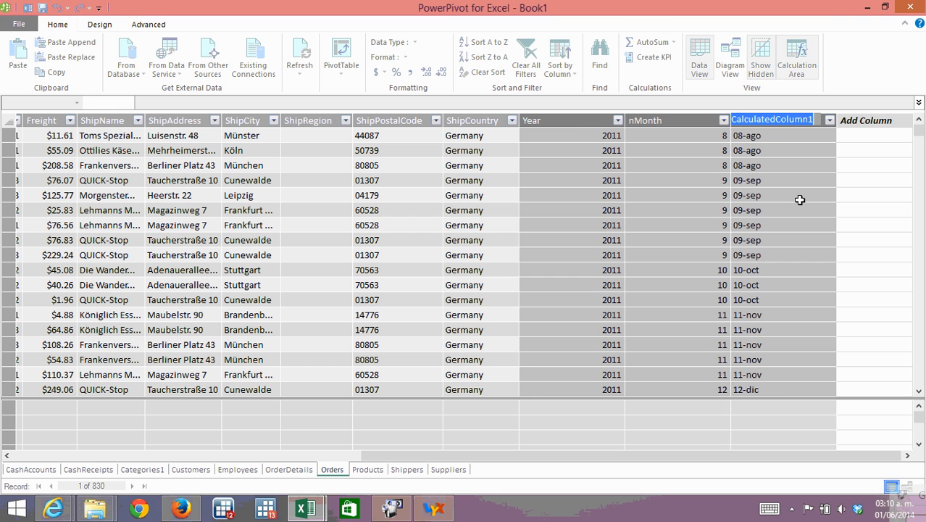
type("Month")
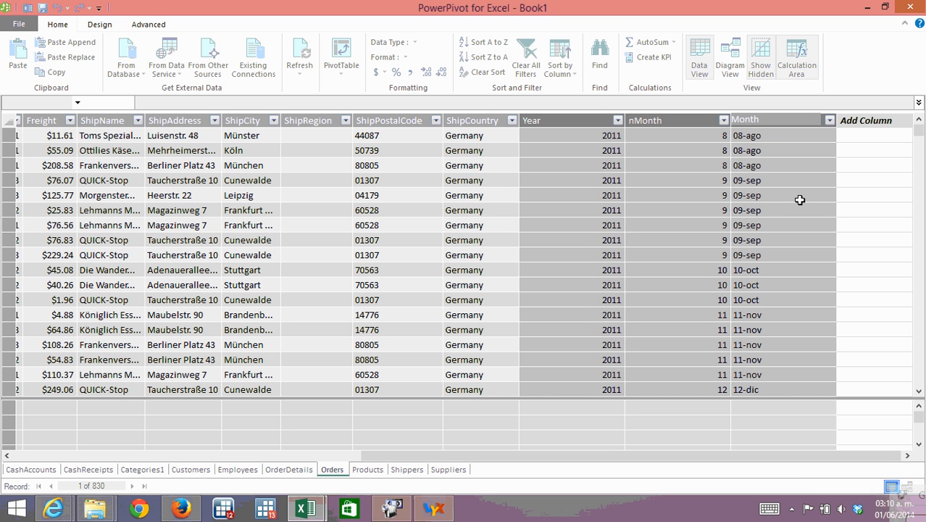
key("Return")
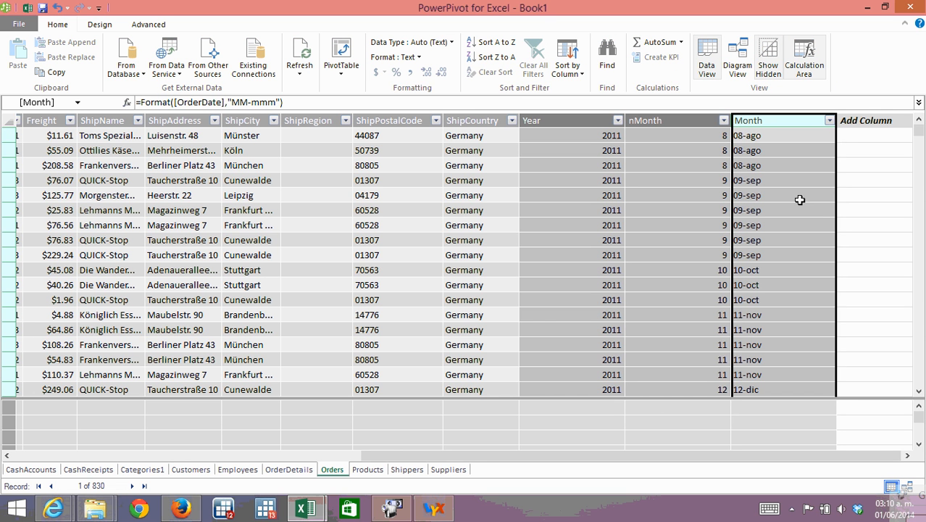
Examine the Year, nMonth and Month calculated columns and compare their values in the first rows of the Orders table.
left_click(447, 212)
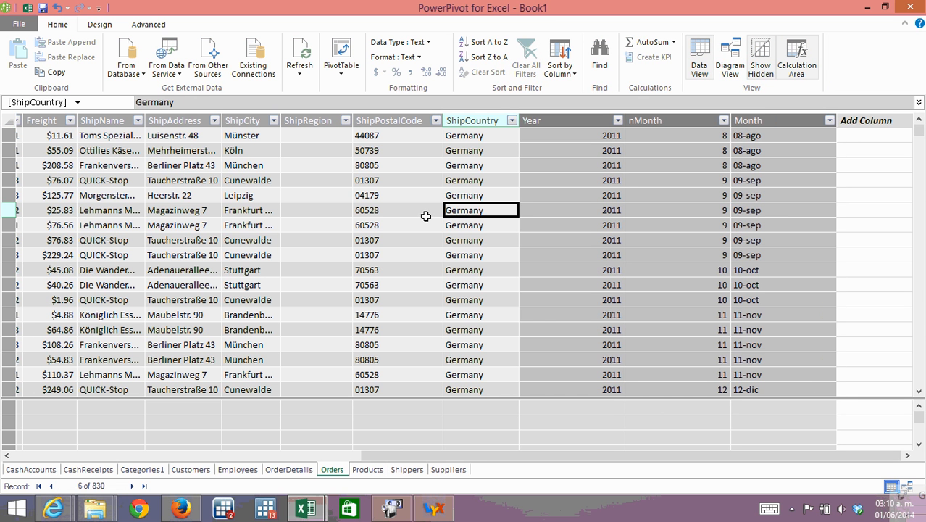
left_click(426, 216)
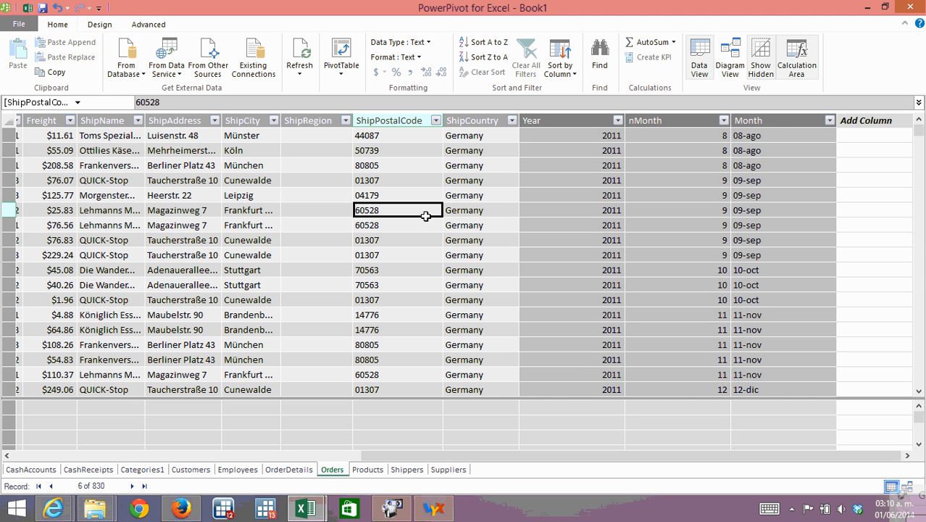
key("Right")
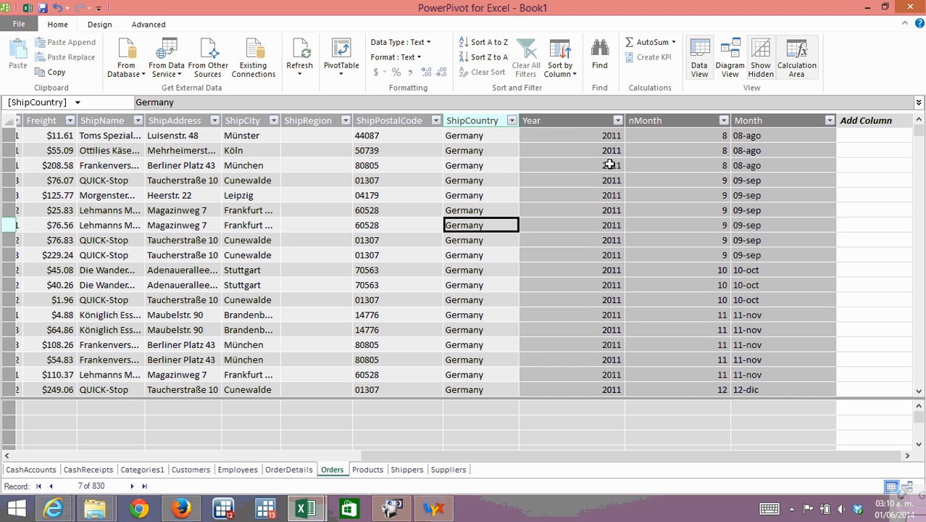
left_click(586, 123)
left_click(674, 121)
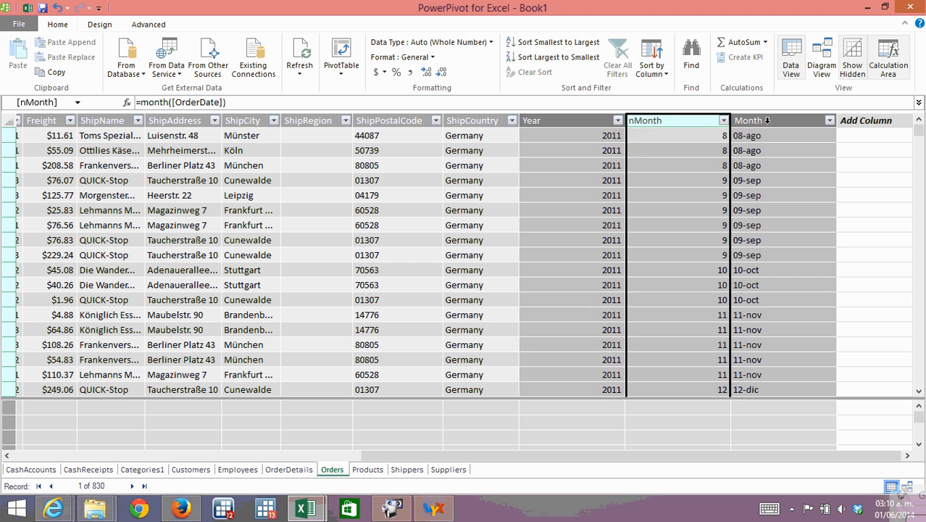
left_click(767, 121)
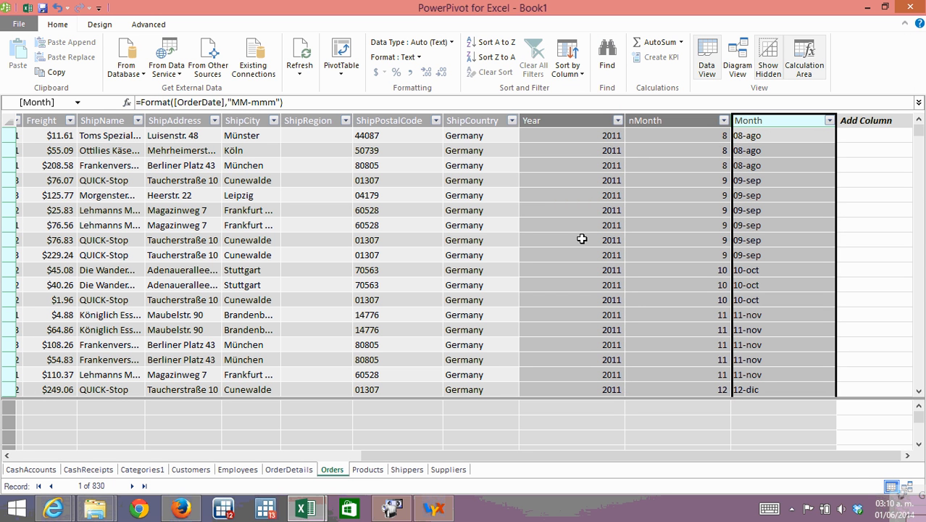
left_click(587, 137)
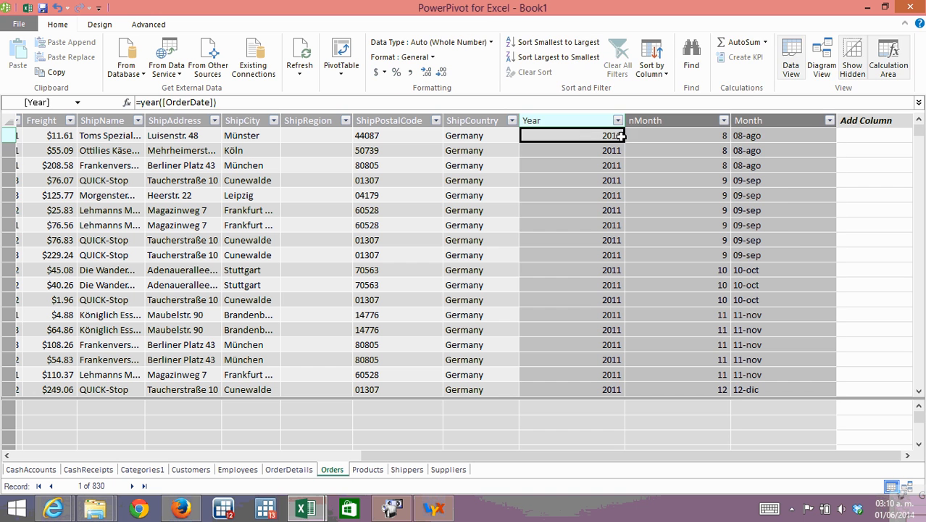
left_click(666, 136)
key("Right")
left_click(596, 150)
left_click(722, 150)
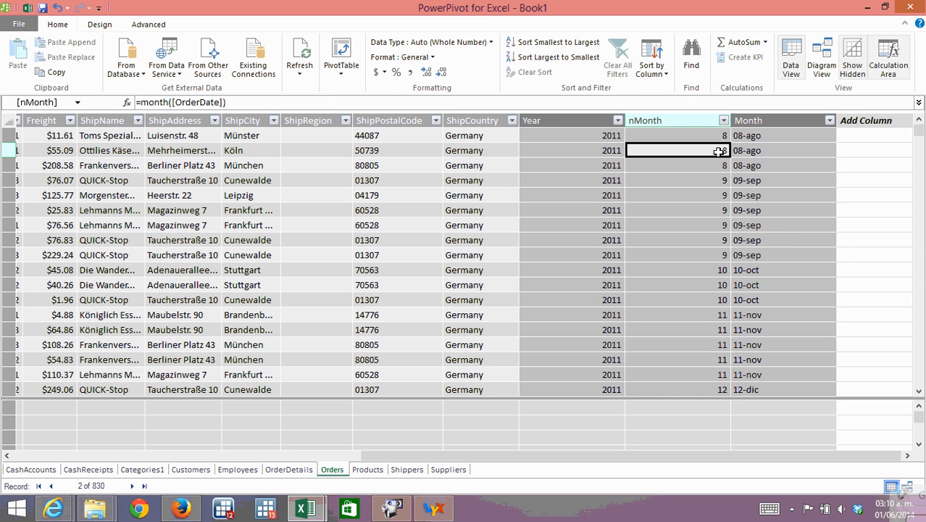
left_click(785, 151)
left_click(612, 150)
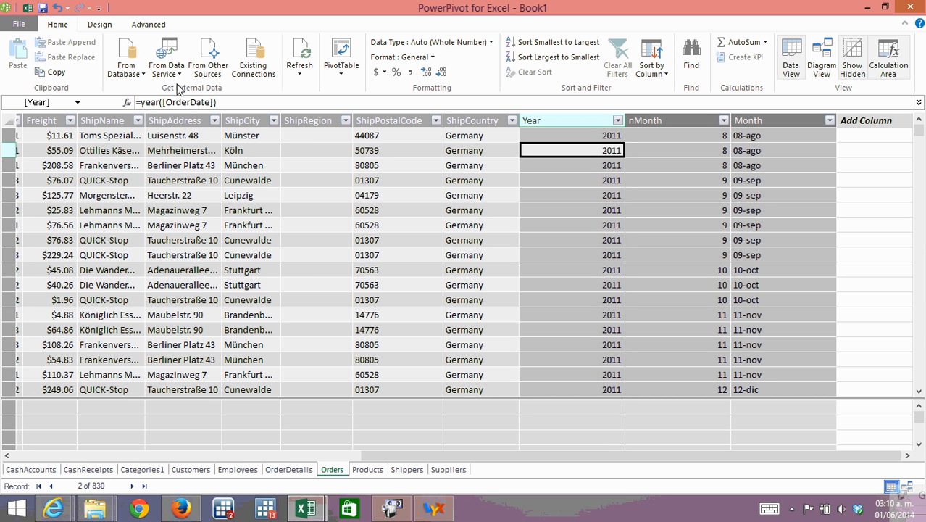
Create a PivotChart in Excel from the data model, placing it on a new worksheet.
left_click(301, 76)
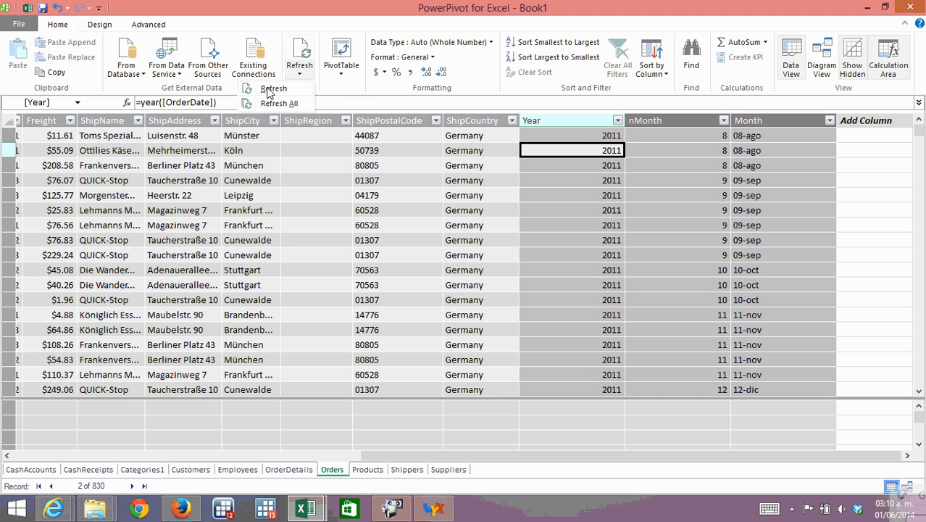
left_click(342, 75)
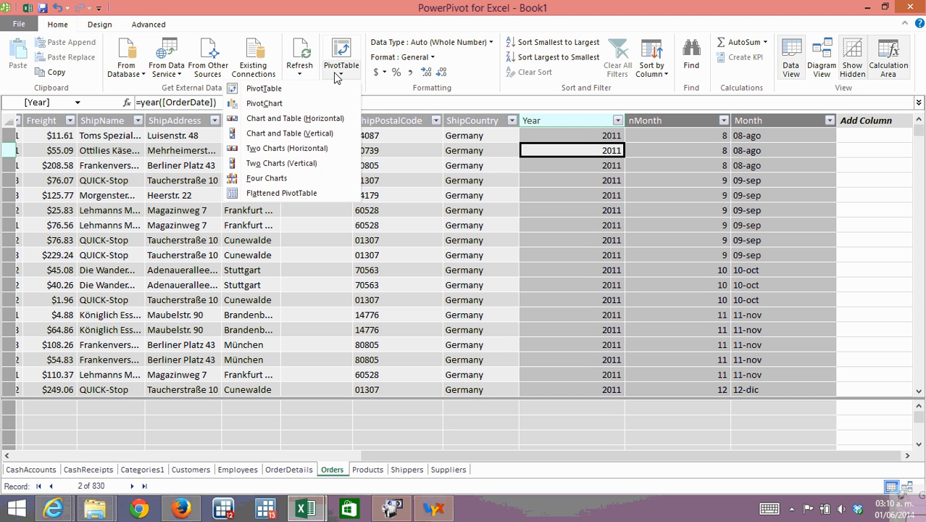
left_click(266, 107)
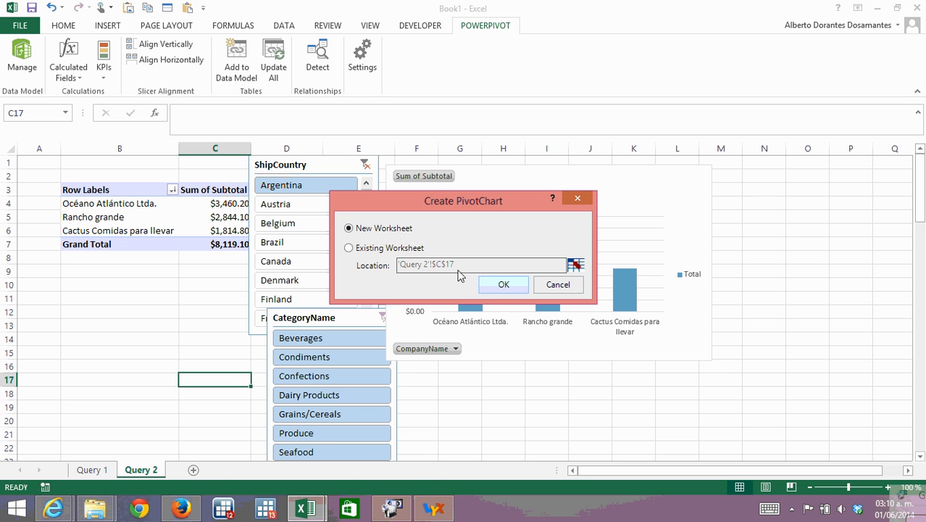
left_click(503, 285)
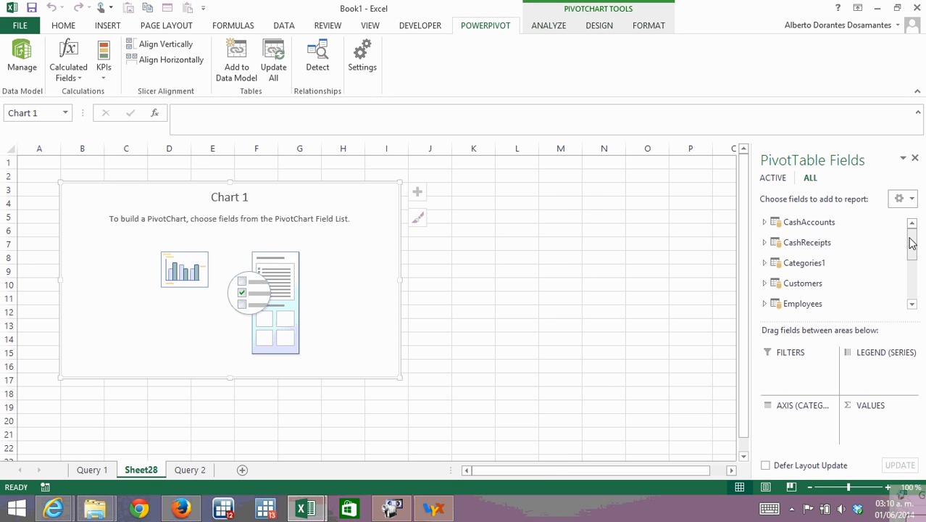
Put the Month field from the Orders table on the PivotChart's category axis.
left_click_drag(910, 239, 911, 269)
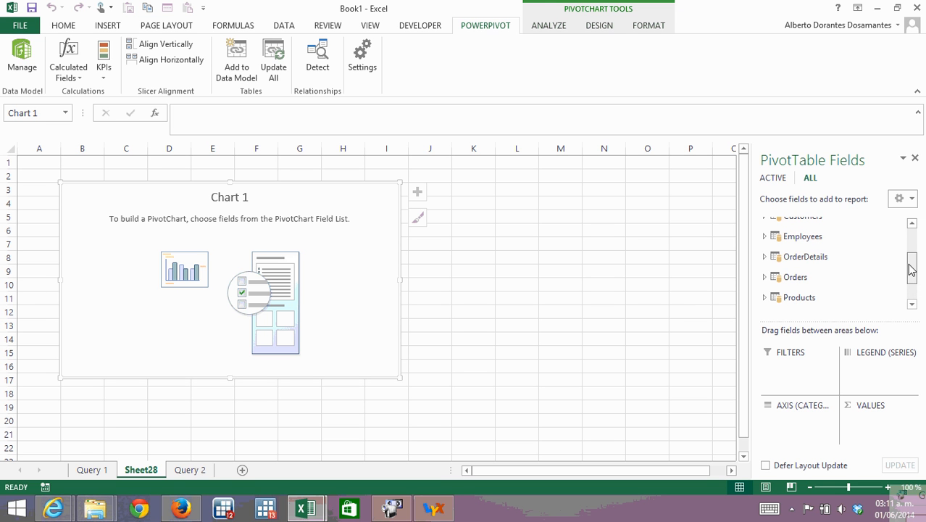
left_click(765, 278)
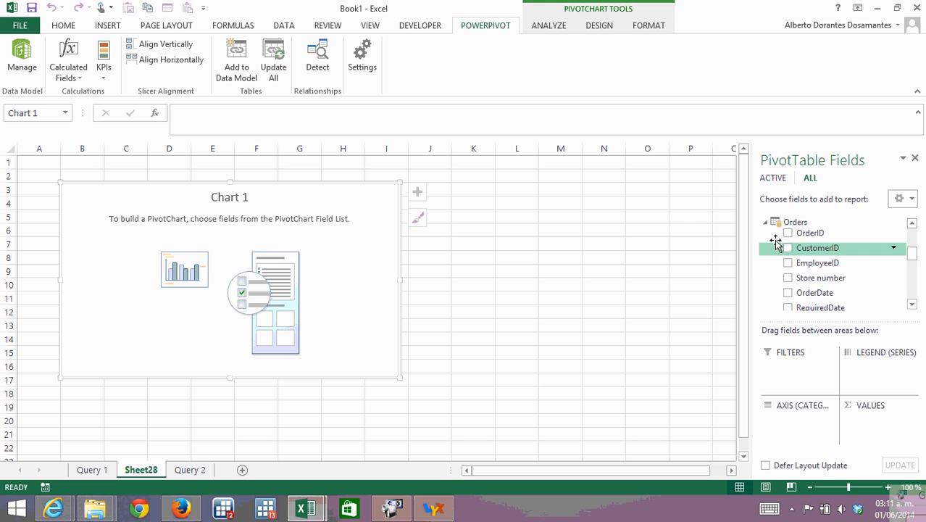
left_click(912, 304)
left_click(911, 304)
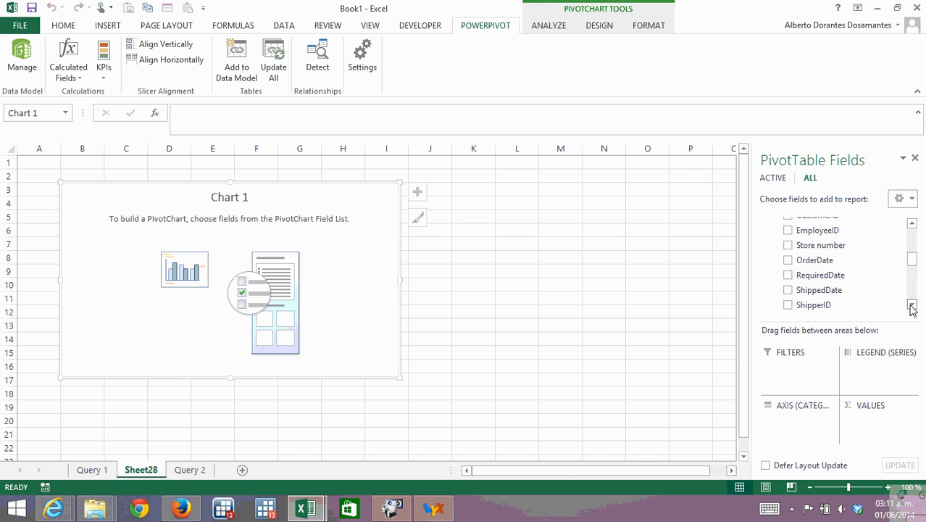
left_click(912, 304)
left_click(912, 305)
left_click(912, 304)
left_click(912, 305)
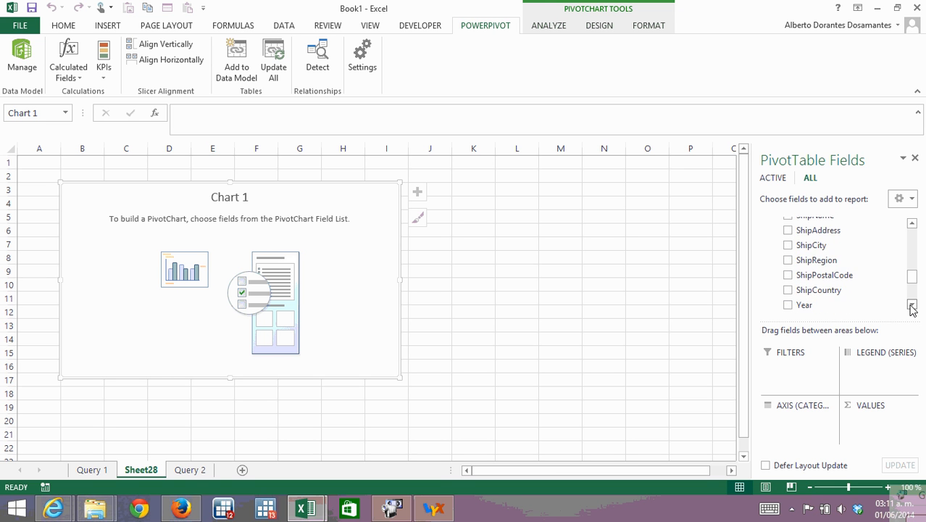
left_click(912, 305)
left_click(911, 304)
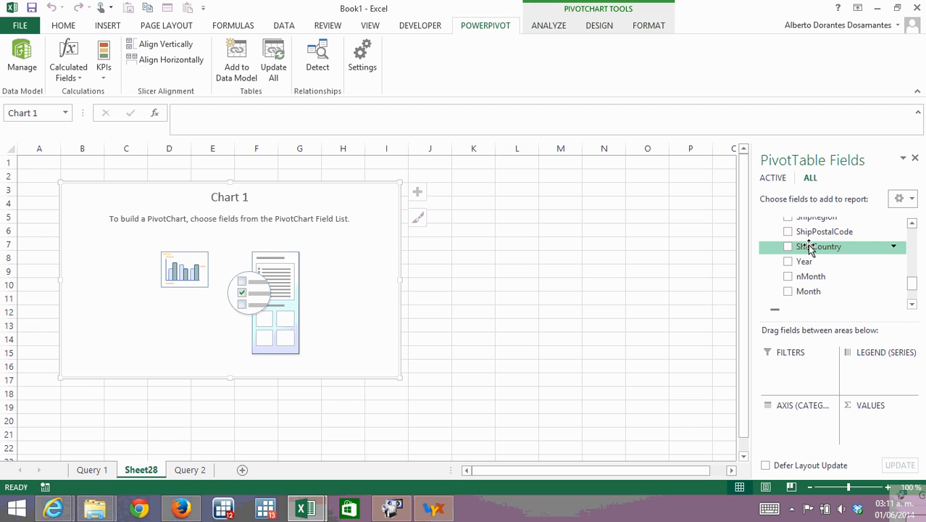
left_click(912, 224)
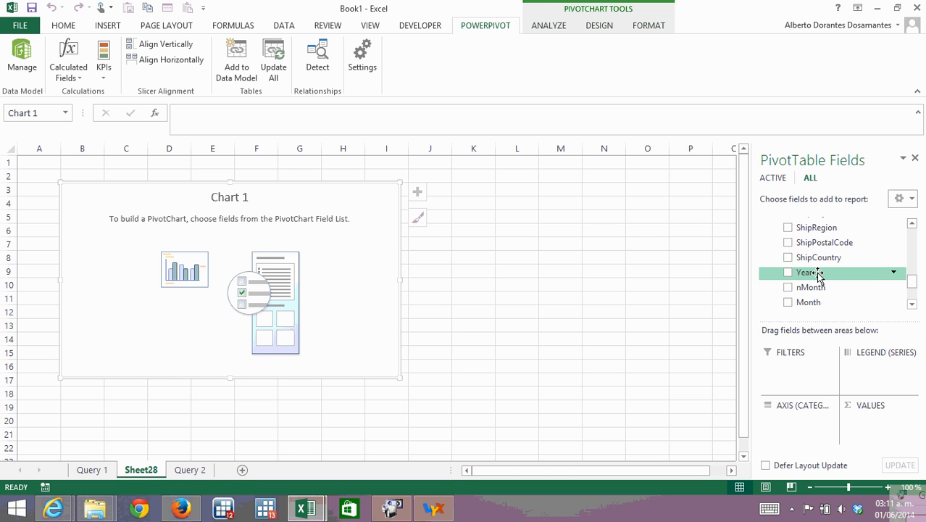
left_click(912, 305)
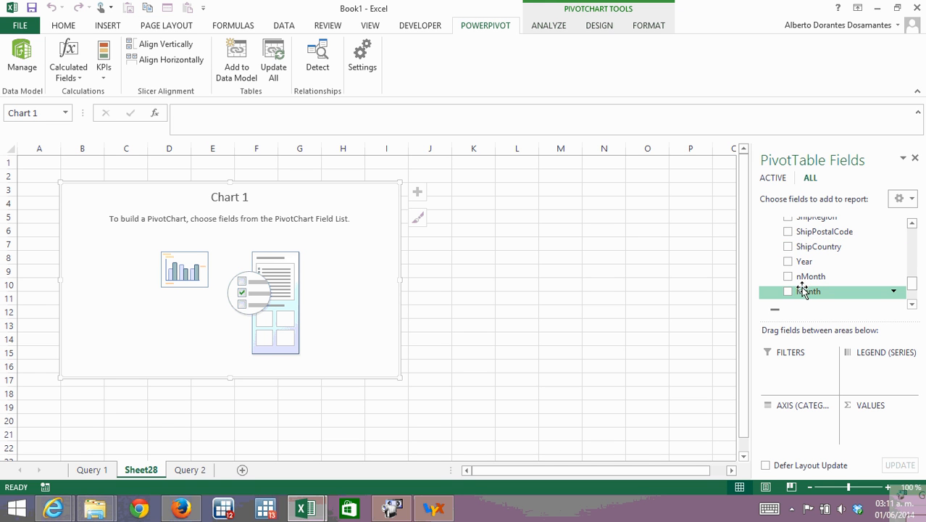
left_click_drag(808, 297, 793, 426)
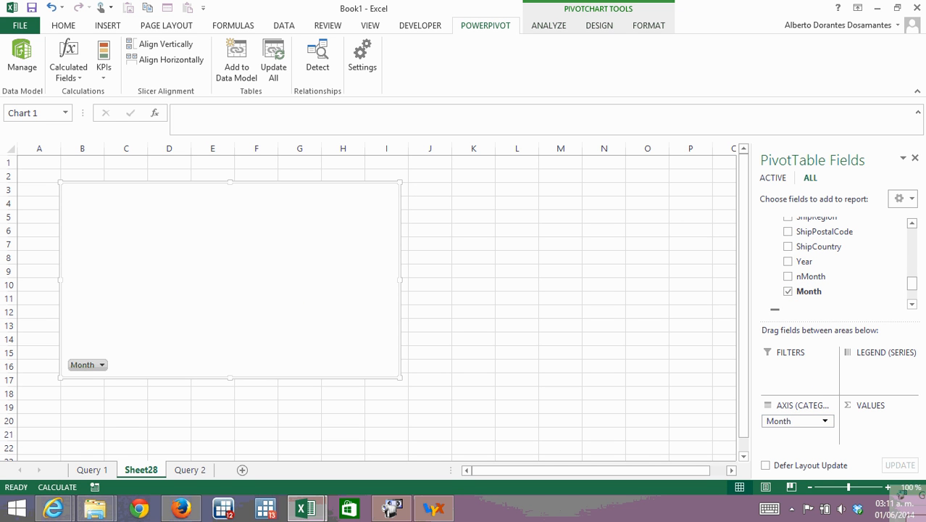
left_click(912, 226)
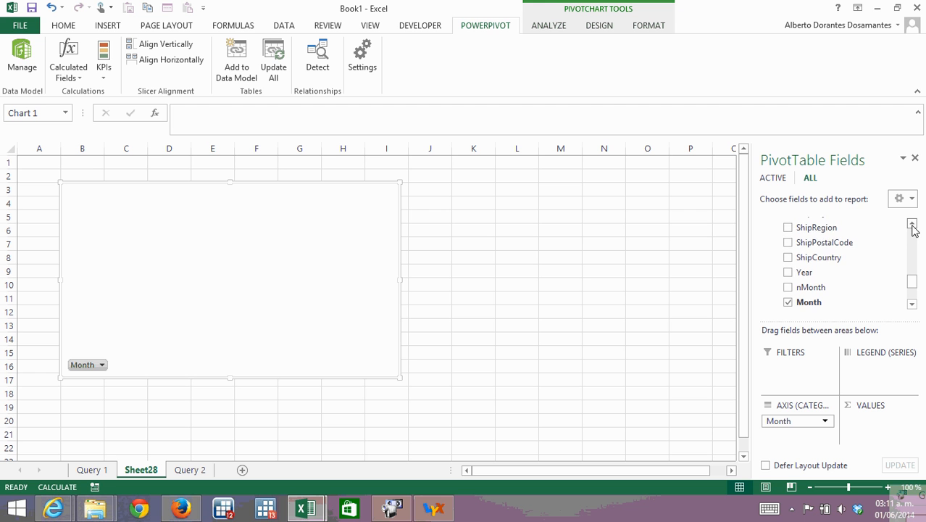
Add the Subtotal field from the OrderDetails table to the PivotChart's values.
left_click(912, 225)
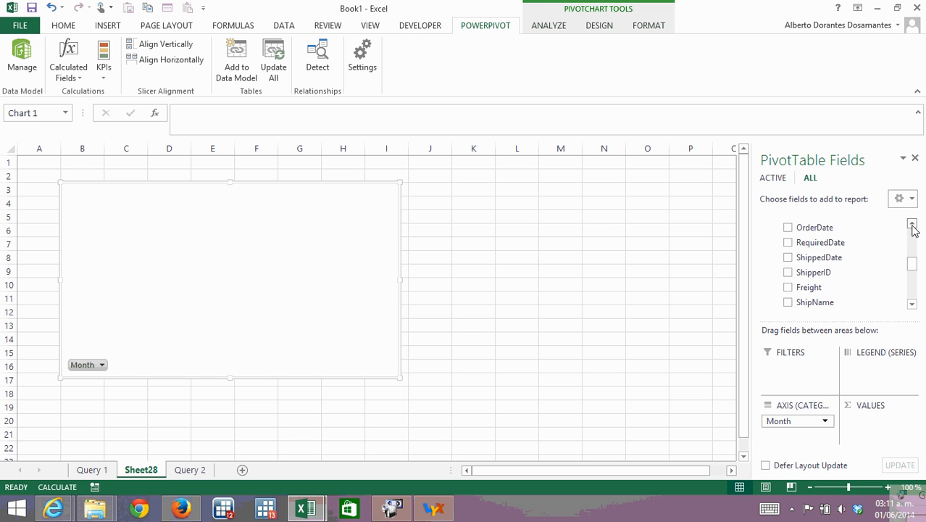
left_click(912, 227)
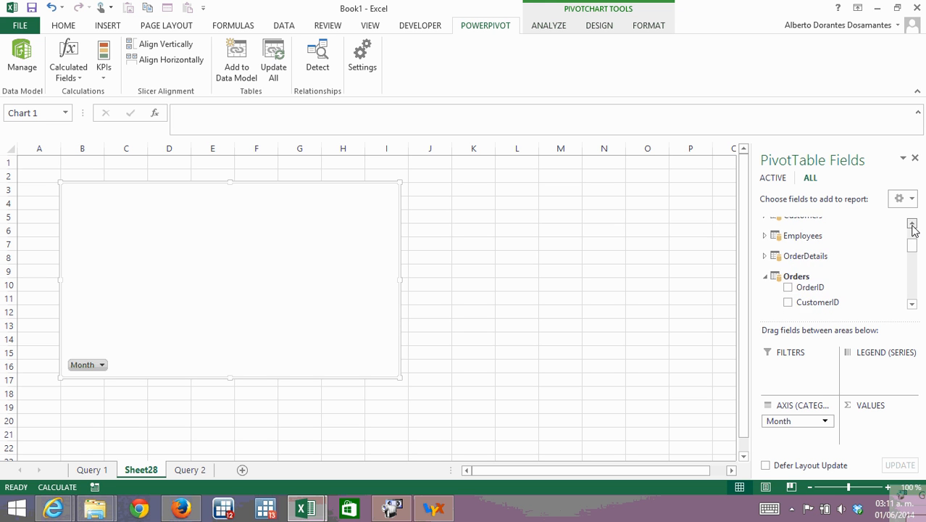
left_click(766, 266)
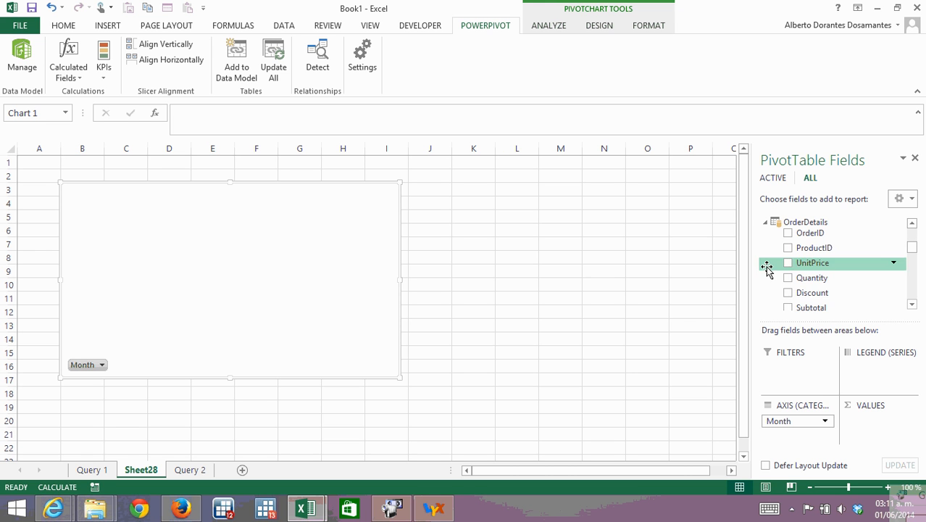
left_click(911, 305)
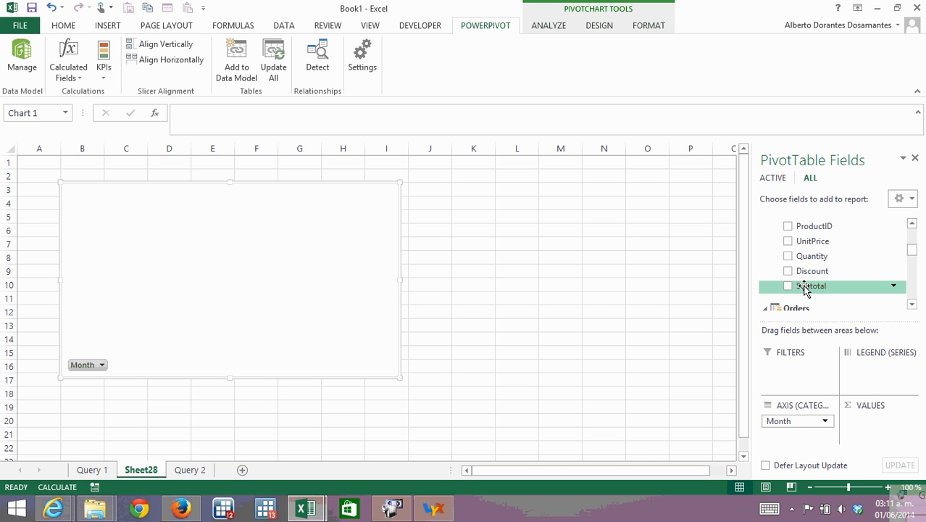
mouse_move(804, 286)
left_mouse_down()
mouse_move(842, 405)
mouse_move(868, 438)
mouse_move(877, 433)
left_mouse_up()
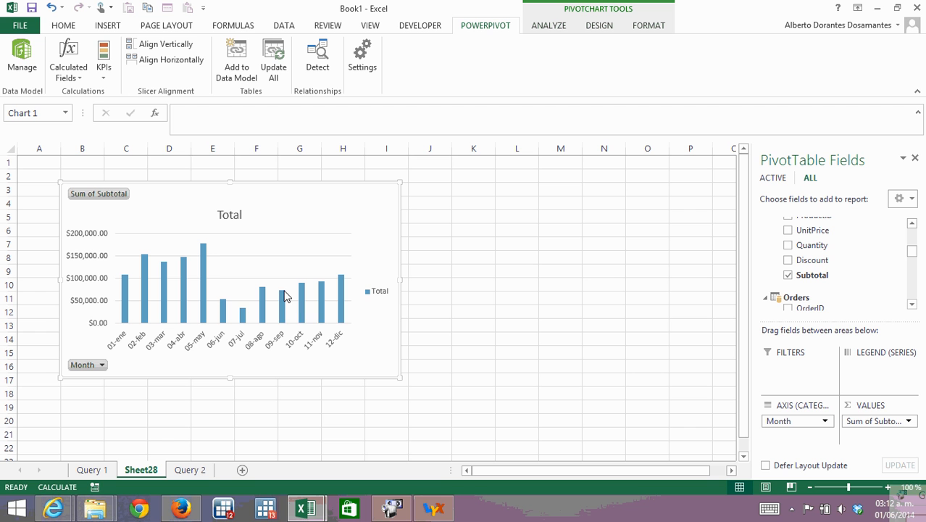
mouse_move(284, 296)
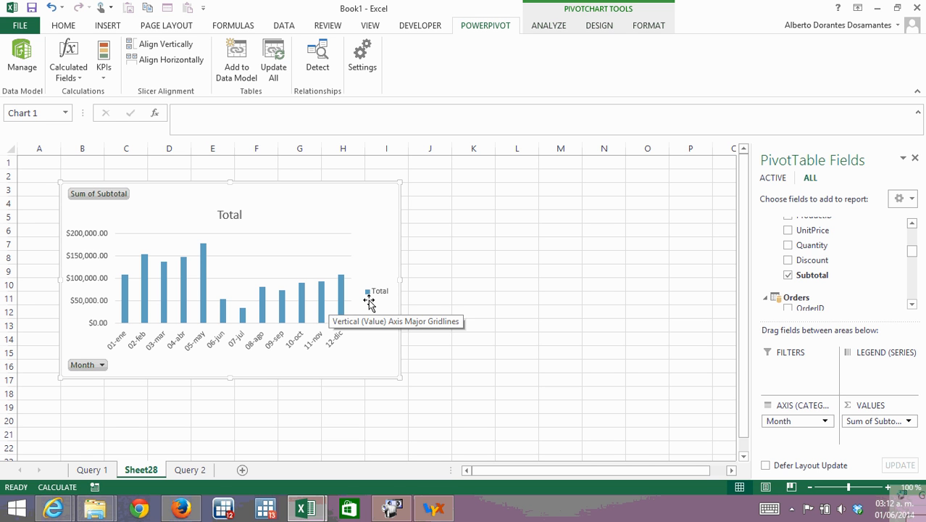
left_click(914, 304)
left_click(913, 304)
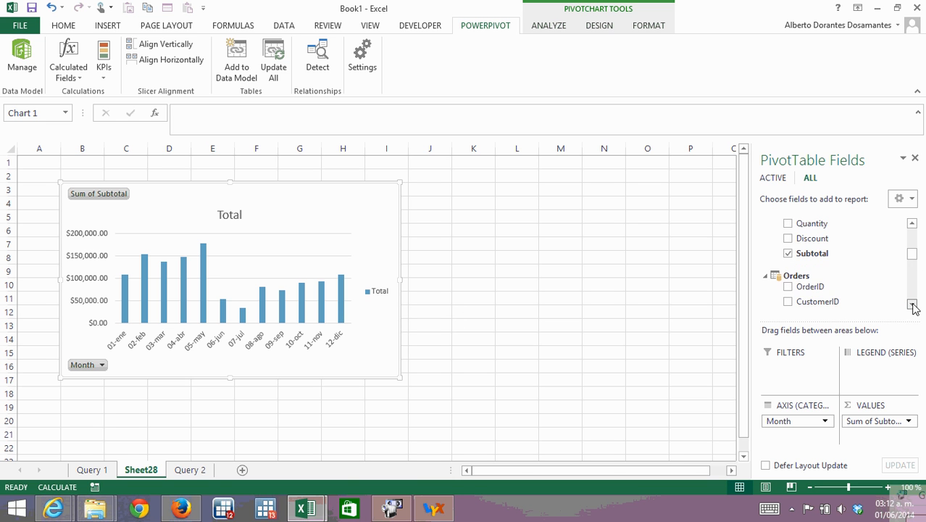
left_click(914, 305)
left_click(914, 233)
left_click(914, 232)
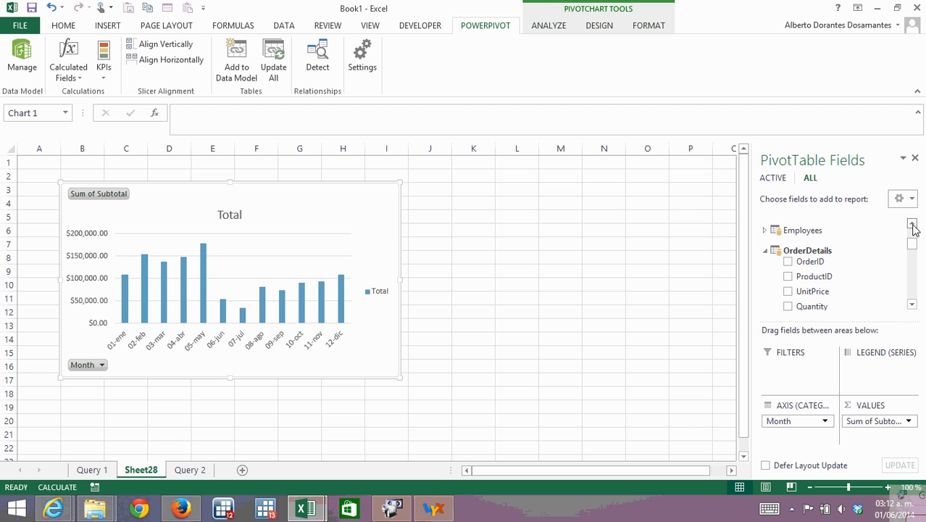
left_click(913, 305)
left_click(912, 305)
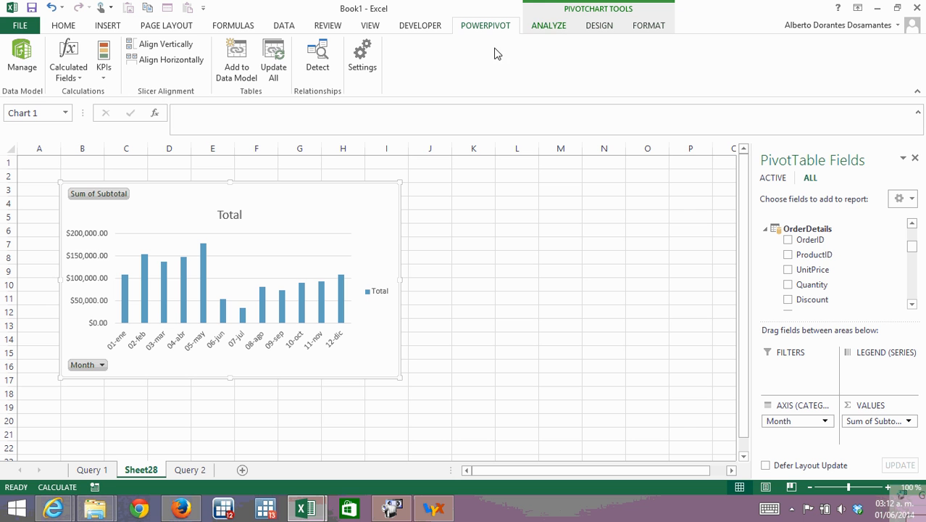
Insert a timeline for the OrderDate field of the Orders table and place it directly below the PivotChart.
left_click(549, 26)
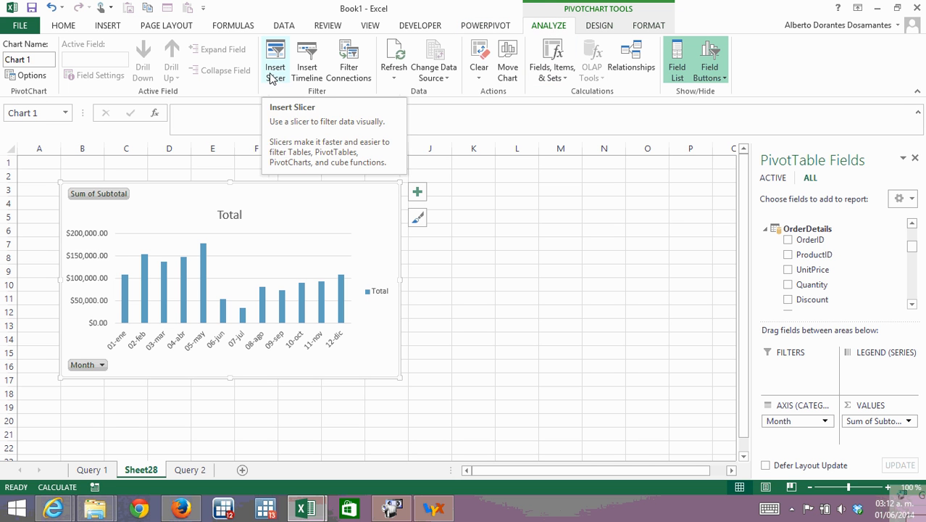
left_click(308, 73)
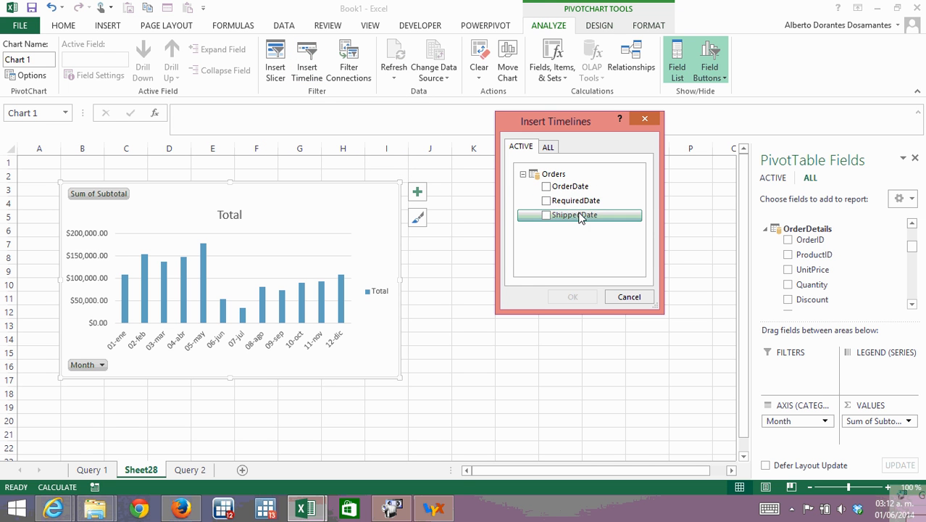
left_click(547, 187)
left_click(573, 296)
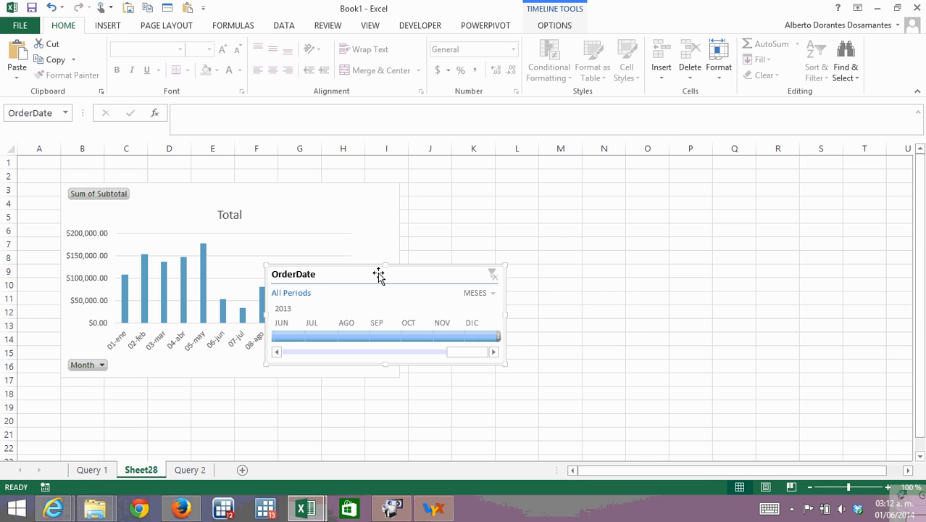
left_click_drag(378, 274, 212, 390)
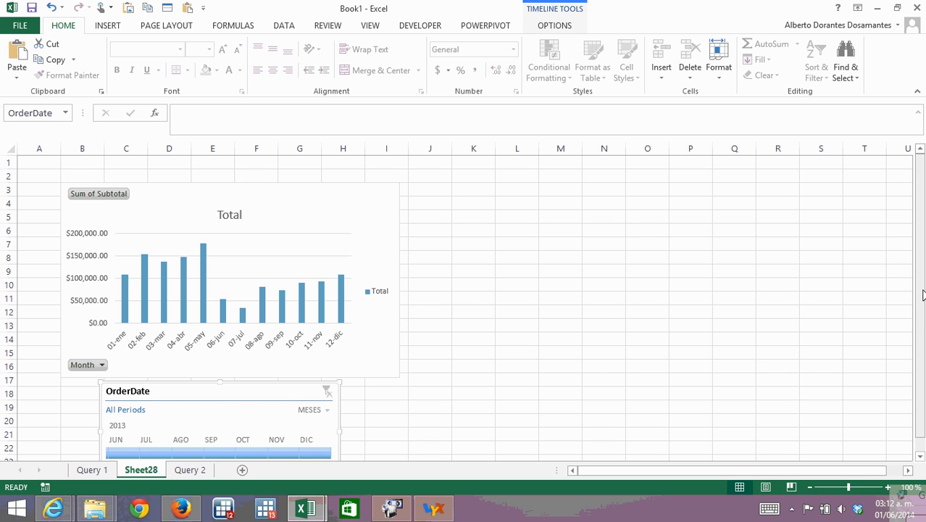
left_click_drag(921, 292, 922, 321)
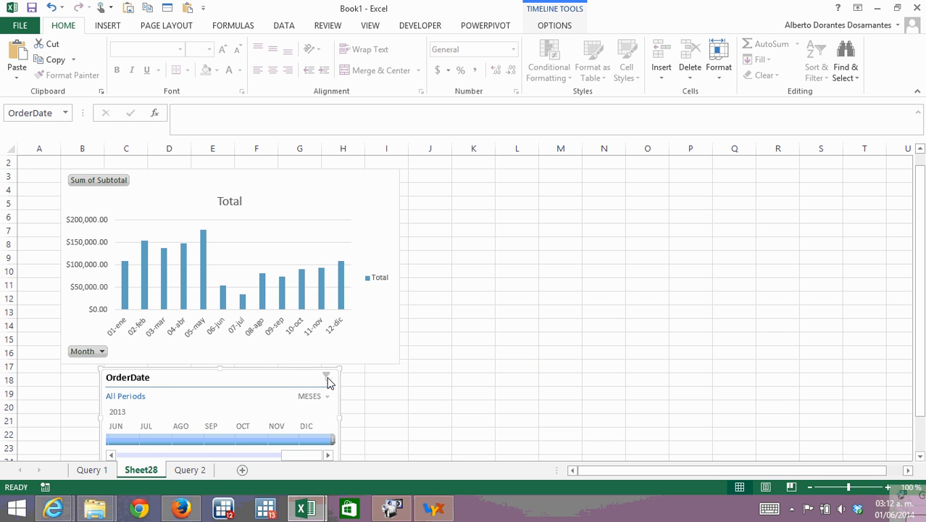
Switch the OrderDate timeline's time level to years (AÑOS) and shift the timeline slightly to the right.
left_click(316, 397)
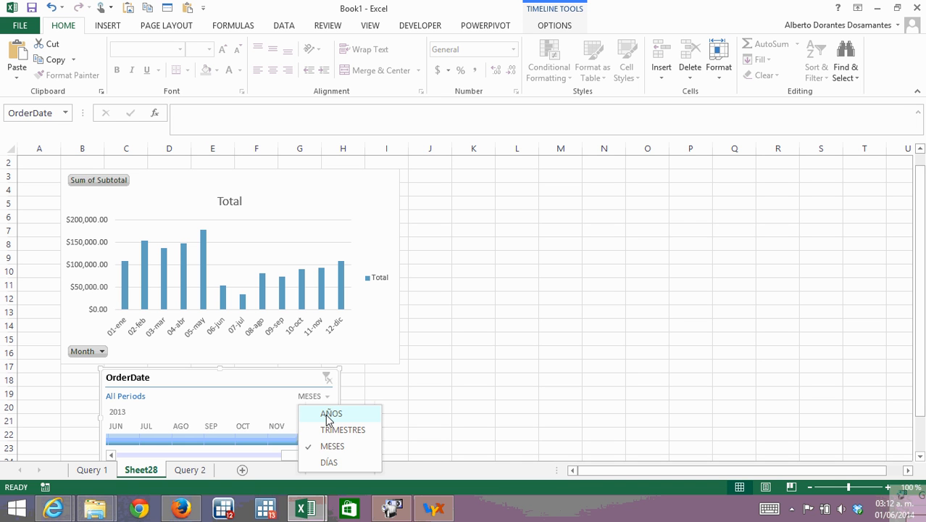
left_click(327, 415)
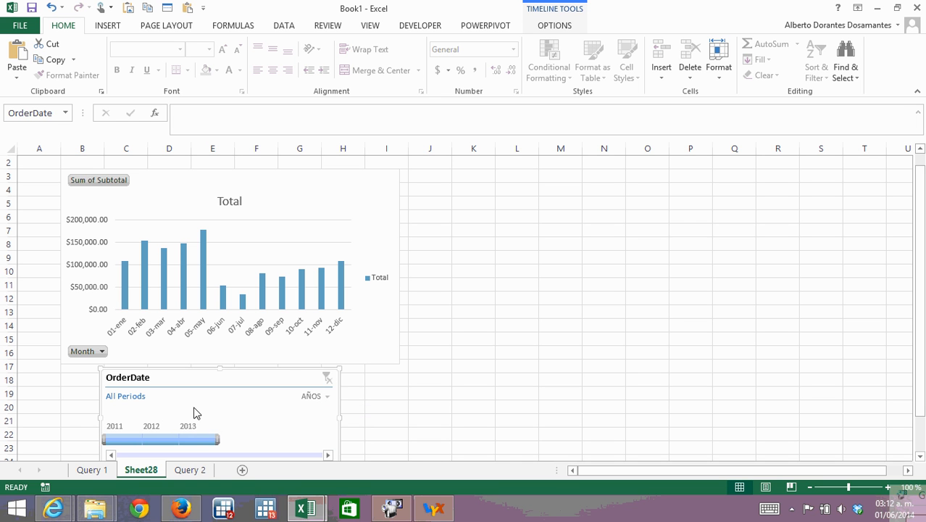
left_click_drag(188, 389, 208, 388)
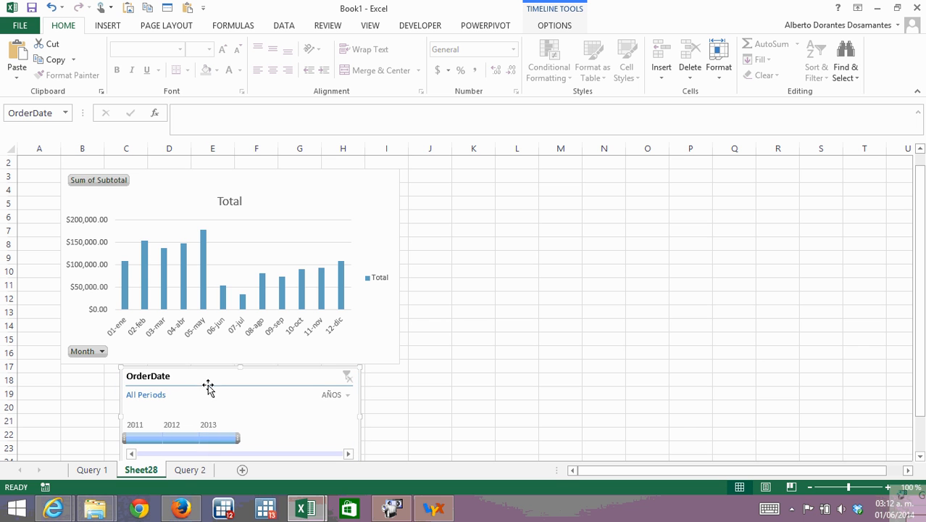
Compare the monthly chart for 2011, 2012 and 2013 individually on the timeline, and extend the selection to the full 2011–2013 range.
left_click(144, 439)
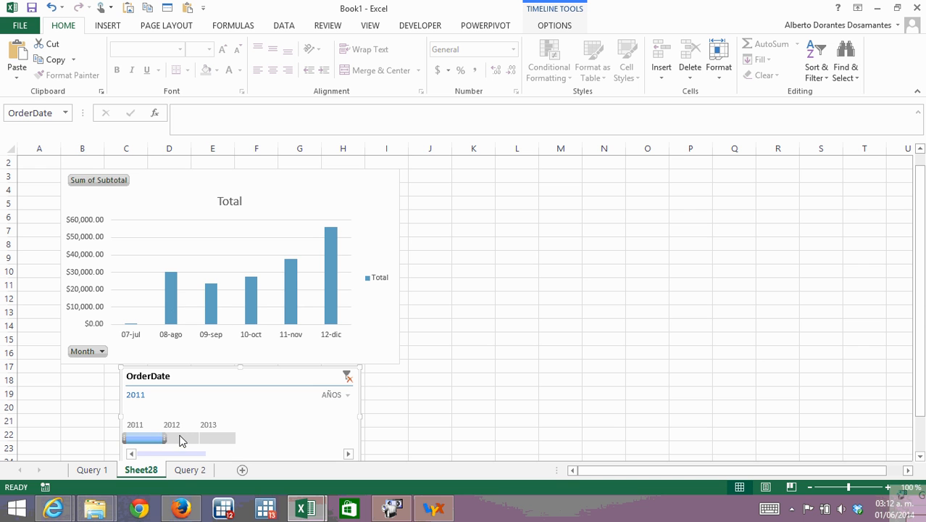
left_click(180, 439)
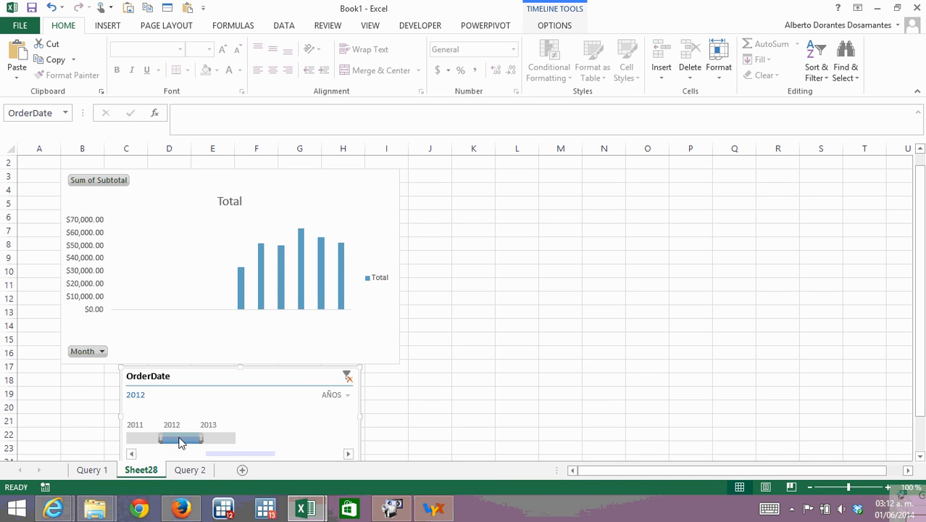
left_click(146, 440)
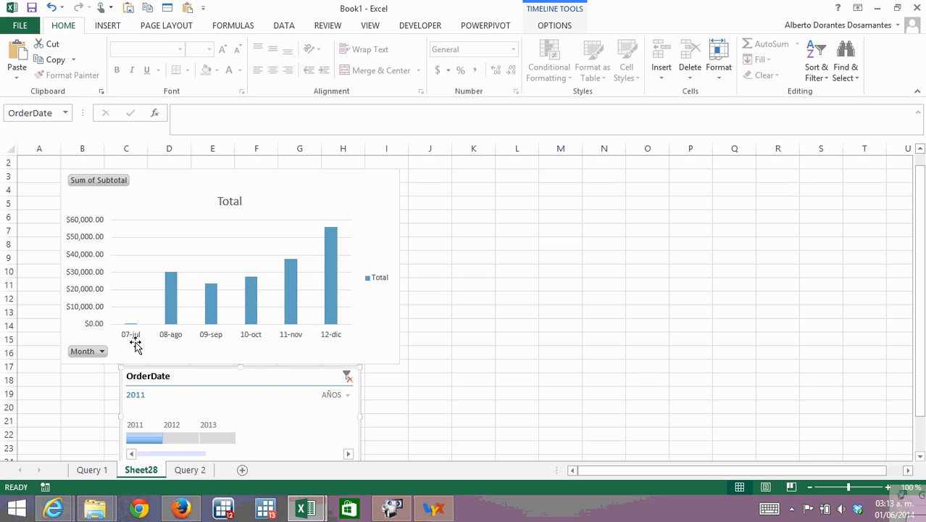
left_click(182, 439)
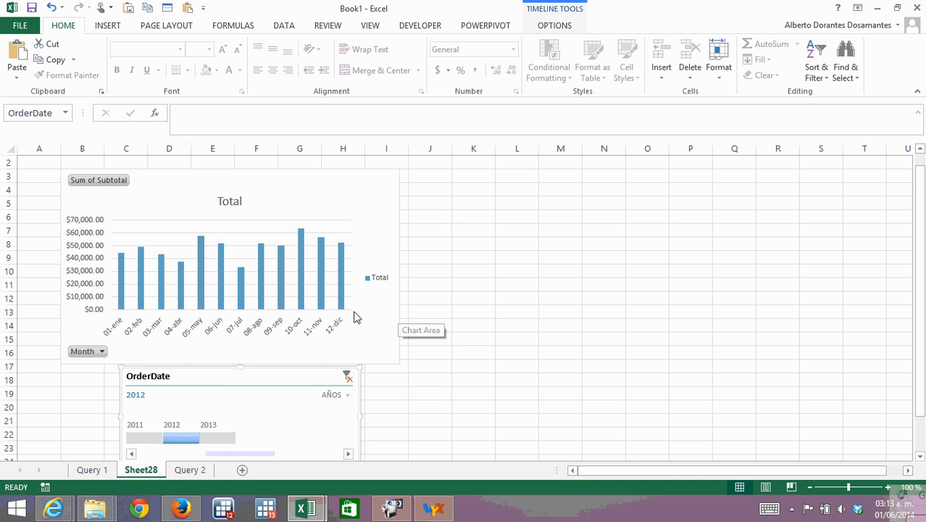
left_click(214, 440)
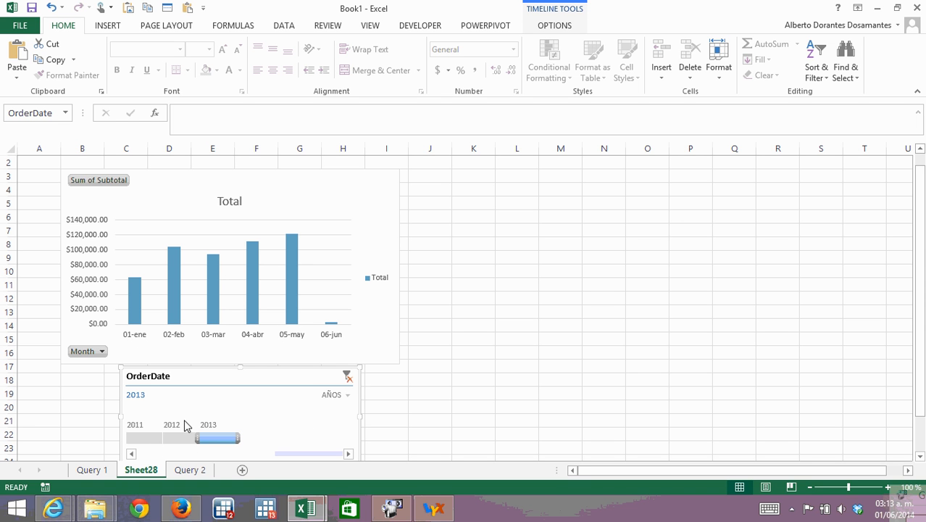
left_click(143, 440)
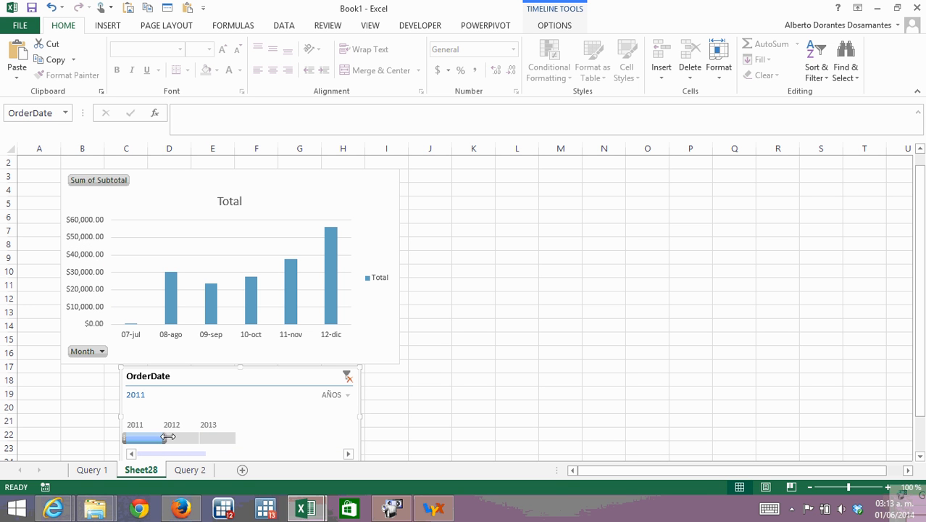
left_click_drag(177, 435, 229, 435)
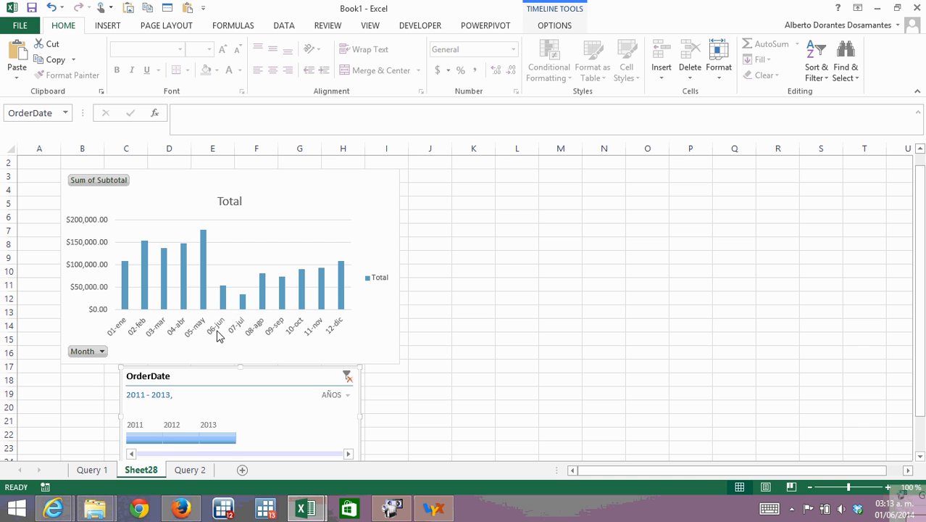
Filter the chart by single years on the timeline, alternating between 2012, 2013 and 2011 and ending with 2012 selected.
left_click(181, 444)
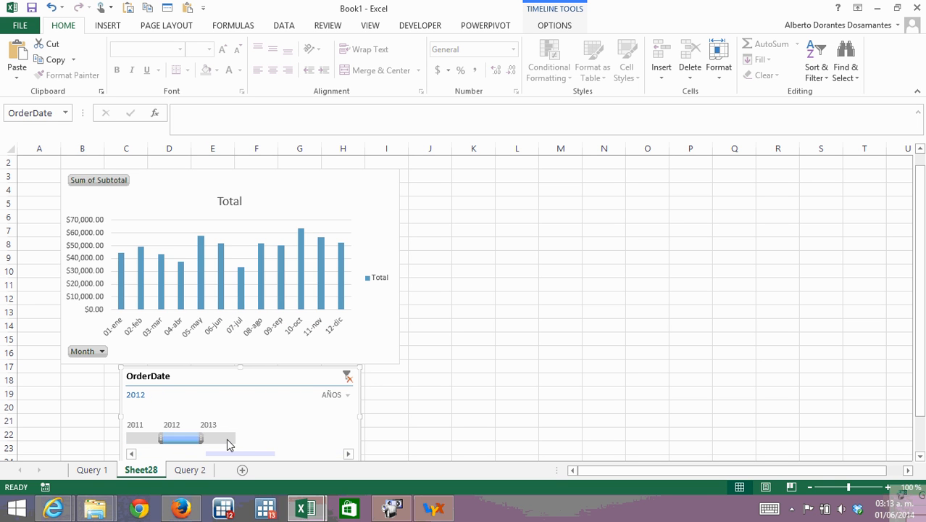
left_click(228, 442)
left_click(182, 440)
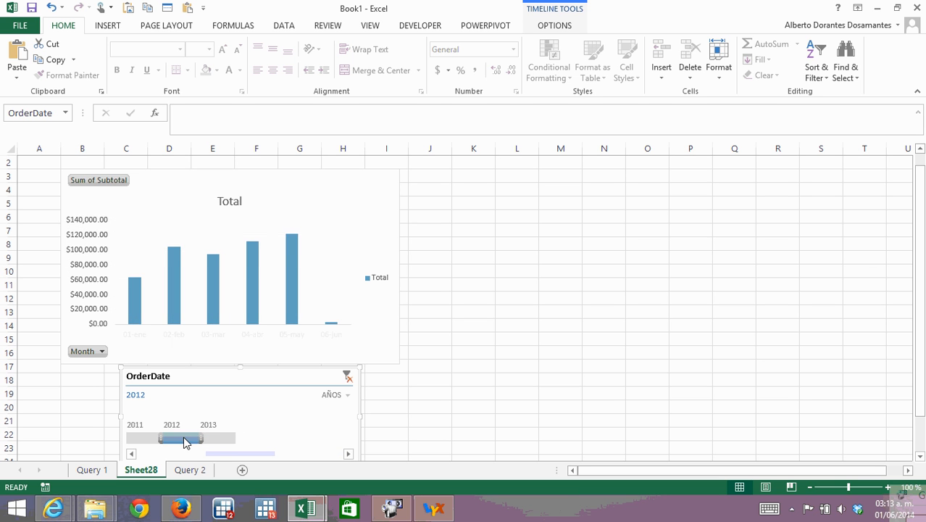
left_click(136, 439)
left_click(190, 440)
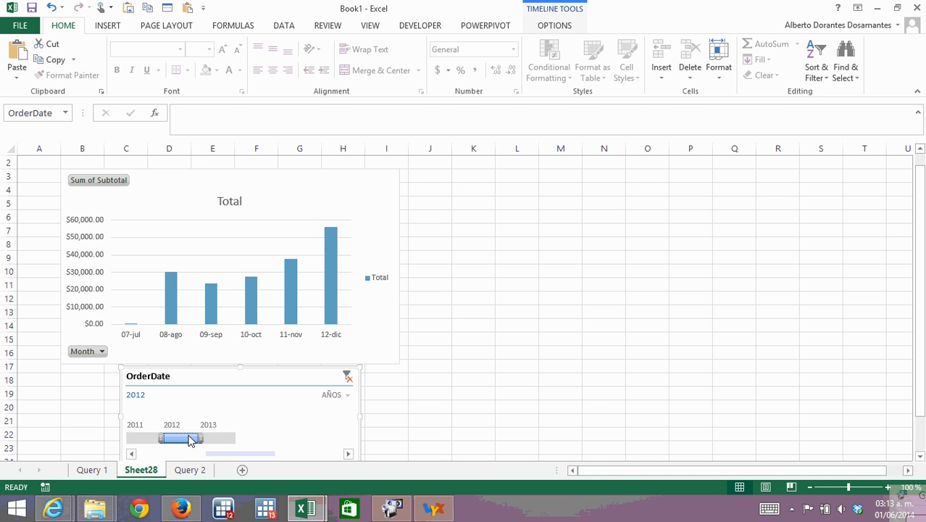